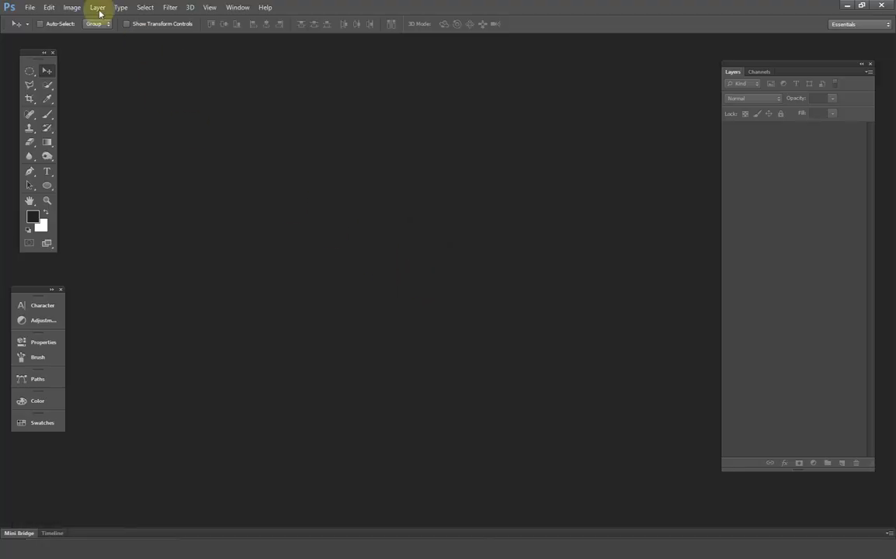
# - Create a new 2000 x 2000 pixel RGB document at 72 pixels/inch with transparent background contents
pyautogui.click(30, 8)
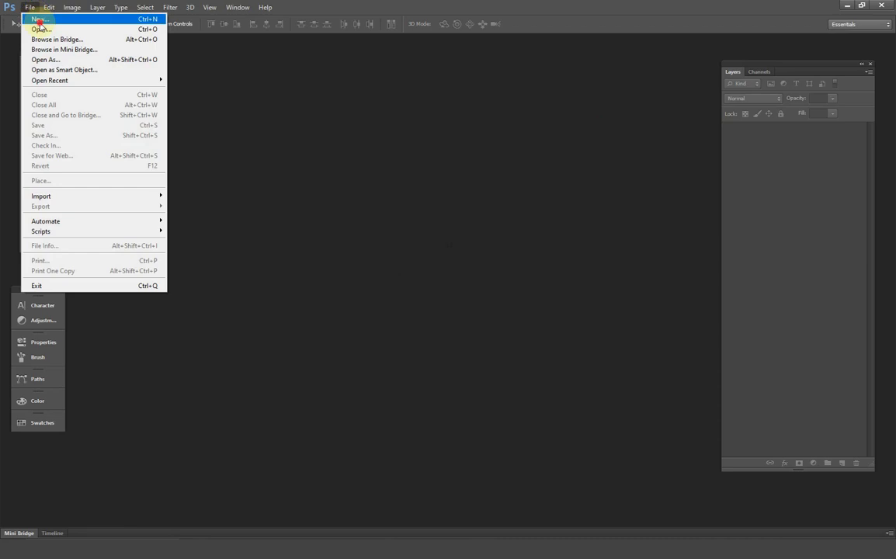
pyautogui.click(38, 19)
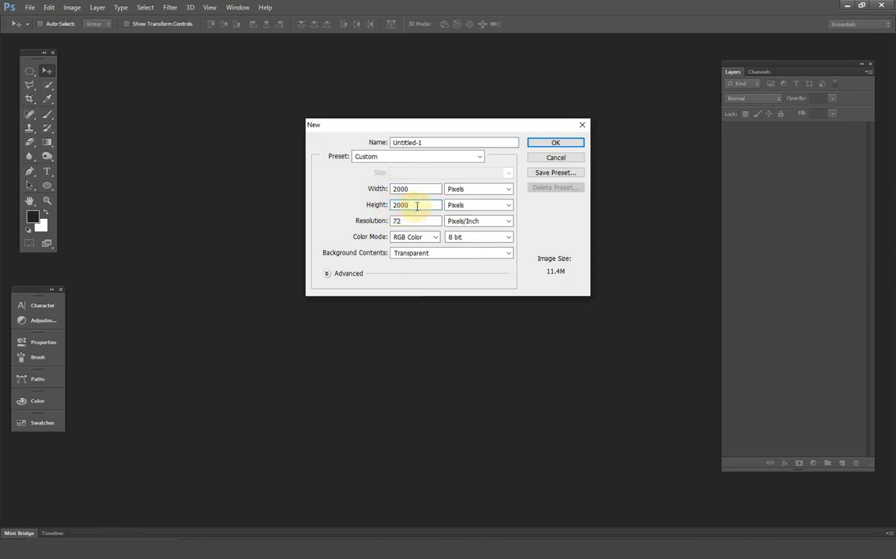
pyautogui.click(463, 251)
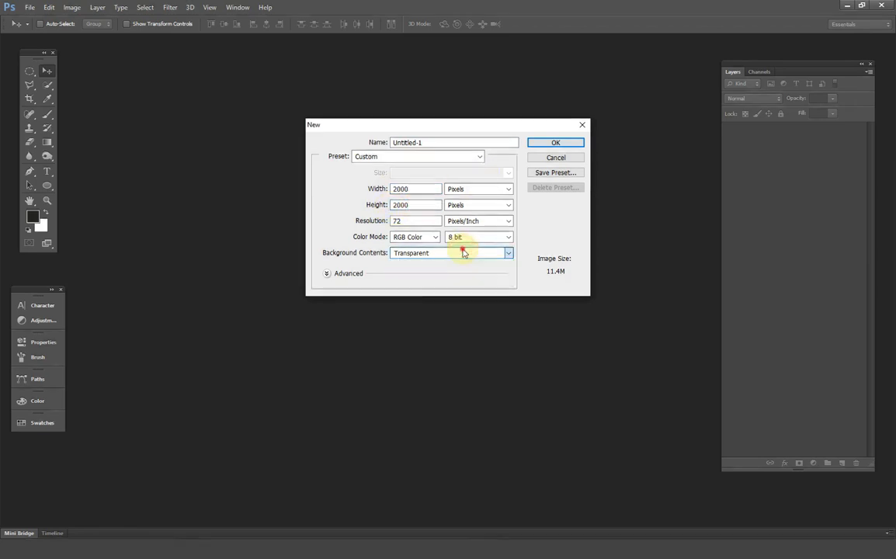
pyautogui.click(549, 144)
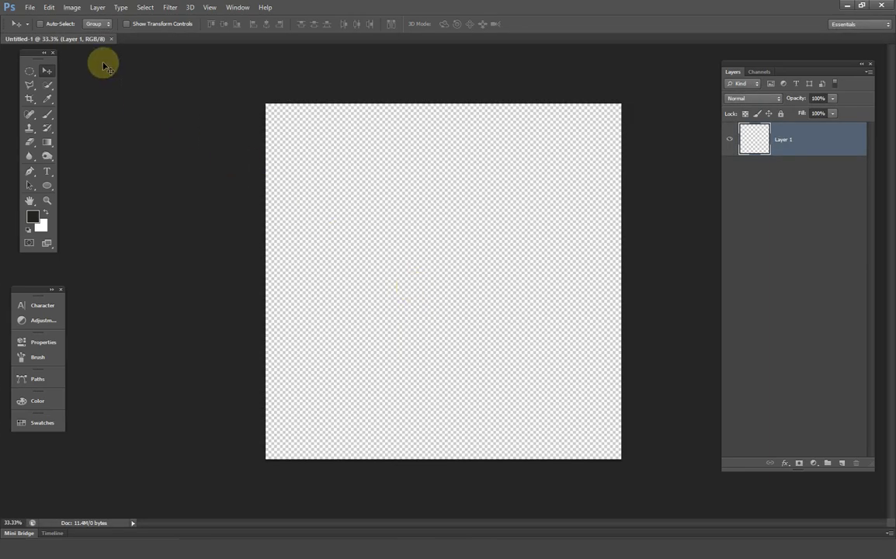
# - Place the 908310 photo of the woman in the black hat and yellow top, enlarged to fill the whole canvas
pyautogui.click(30, 7)
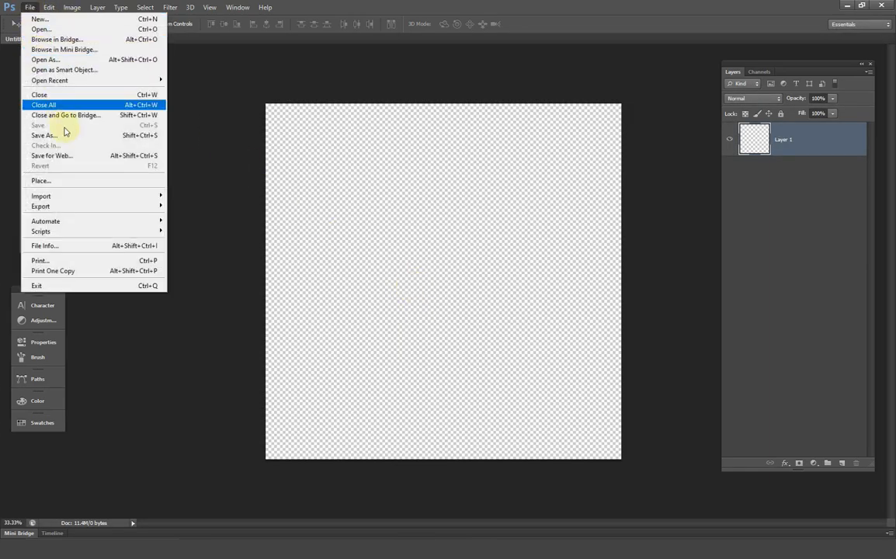
pyautogui.click(78, 185)
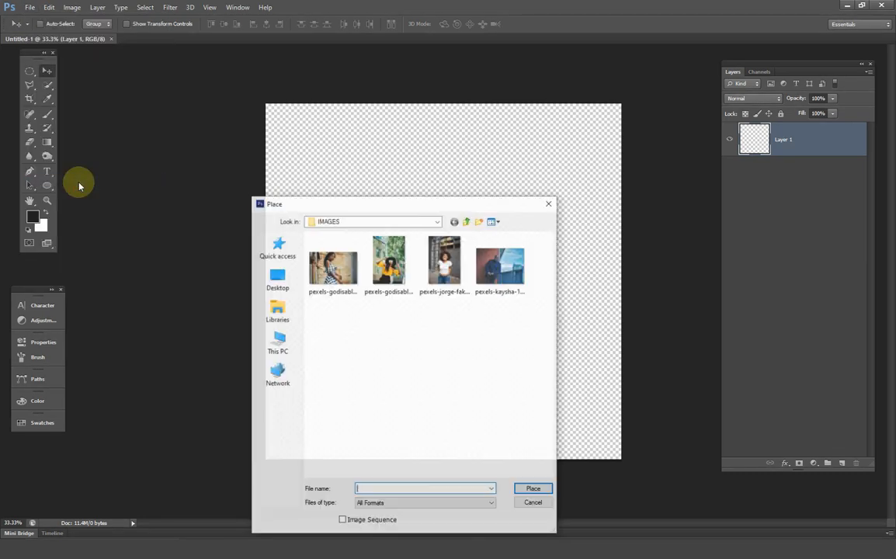
pyautogui.doubleClick(395, 273)
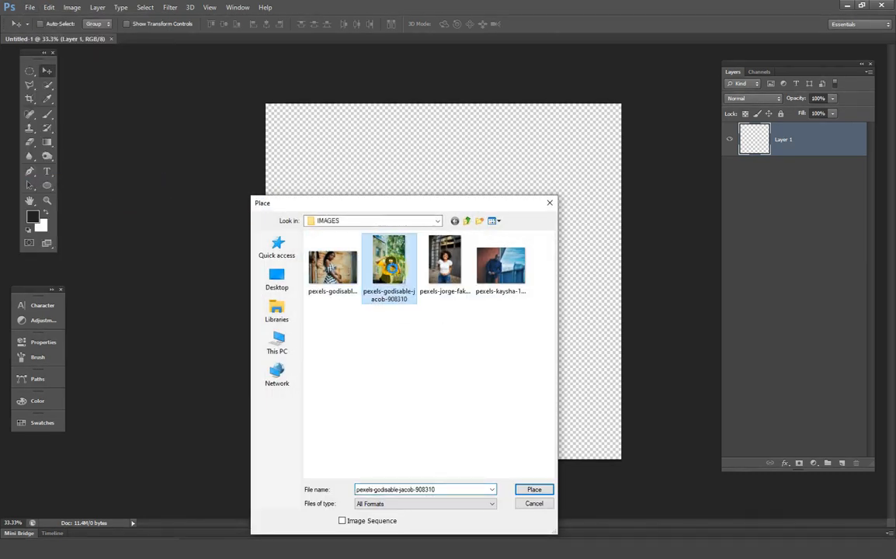
pyautogui.moveTo(562, 104); pyautogui.dragTo(638, 19)
pyautogui.click(535, 24)
pyautogui.scroll(-3, 517, 318)
pyautogui.moveTo(500, 342); pyautogui.dragTo(498, 271)
pyautogui.scroll(3, 454, 290)
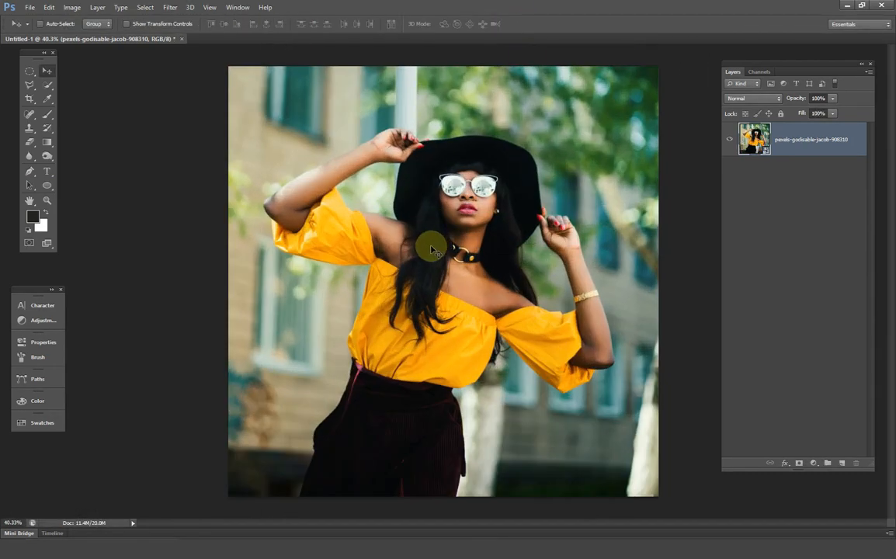
# - Select the woman, including her hat, arms, clothes and trousers, with the Quick Selection tool, resizing the brush as needed
pyautogui.moveTo(48, 87); pyautogui.dragTo(66, 86)
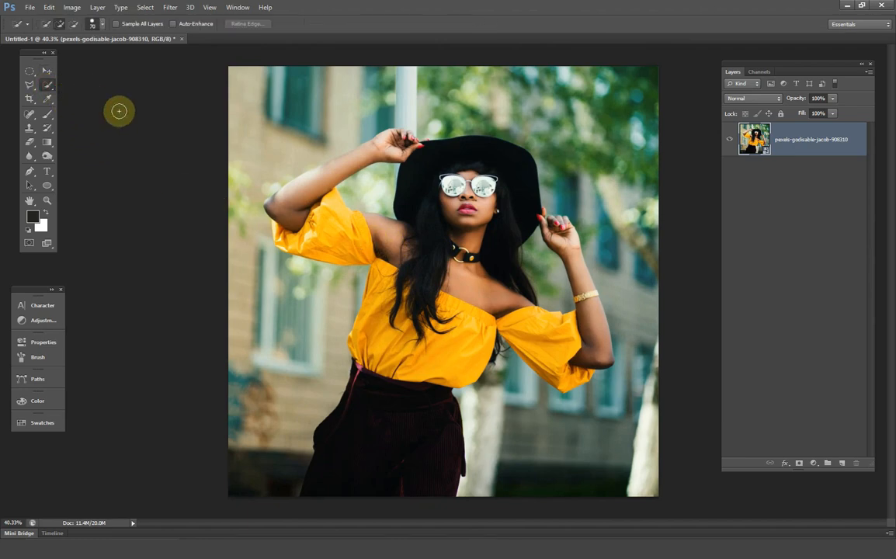
pyautogui.moveTo(468, 204)
pyautogui.mouseDown()
pyautogui.moveTo(416, 364)
pyautogui.moveTo(341, 388)
pyautogui.mouseUp()
pyautogui.press('[')
pyautogui.scroll(3, 388, 250)
pyautogui.press('[')
pyautogui.press('[')
pyautogui.press('[')
pyautogui.moveTo(375, 303)
pyautogui.mouseDown()
pyautogui.moveTo(294, 220)
pyautogui.moveTo(210, 208)
pyautogui.moveTo(270, 163)
pyautogui.mouseUp()
pyautogui.scroll(2, 233, 160)
pyautogui.press('[')
pyautogui.press('[')
pyautogui.press('[')
pyautogui.moveTo(340, 89)
pyautogui.mouseDown()
pyautogui.moveTo(274, 288)
pyautogui.moveTo(557, 161)
pyautogui.moveTo(582, 190)
pyautogui.moveTo(628, 206)
pyautogui.moveTo(256, 288)
pyautogui.mouseUp()
pyautogui.scroll(2, 277, 284)
pyautogui.scroll(-3, 256, 289)
pyautogui.scroll(2, 530, 343)
pyautogui.moveTo(530, 343); pyautogui.dragTo(409, 176)
pyautogui.moveTo(431, 382); pyautogui.dragTo(310, 78)
pyautogui.moveTo(484, 388); pyautogui.dragTo(480, 265)
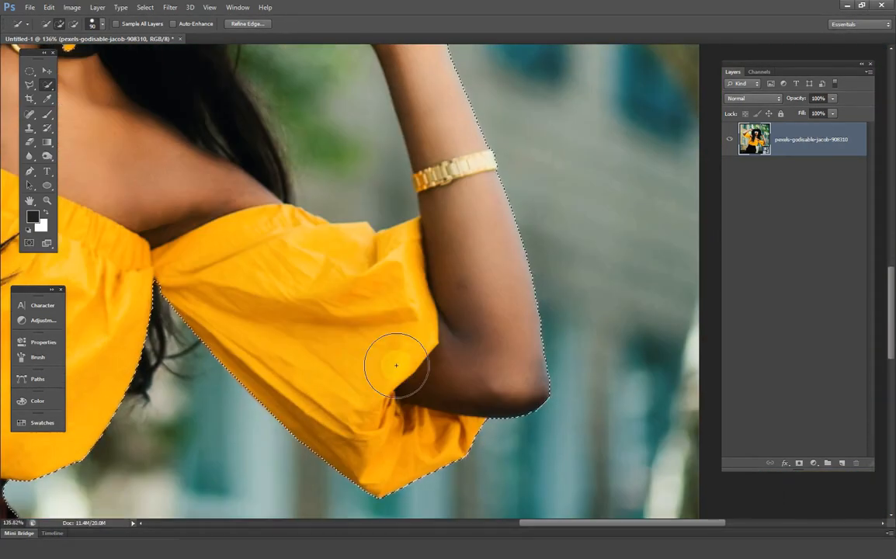
# - Clean up the woman's selection by subtracting the background gaps between her arms, hat and hair
pyautogui.scroll(-3, 396, 365)
pyautogui.click(290, 378)
pyautogui.scroll(-2, 328, 226)
pyautogui.scroll(3, 518, 374)
pyautogui.scroll(-2, 518, 374)
pyautogui.keyDown('alt'); pyautogui.click(586, 280); pyautogui.keyUp('alt')
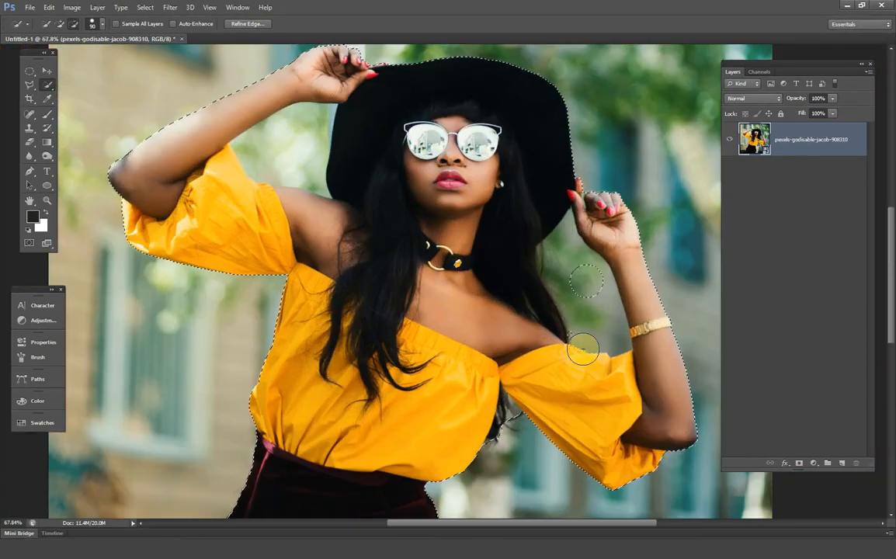
pyautogui.scroll(-3, 467, 264)
pyautogui.scroll(1, 434, 275)
# - Refine the selection edge around the hair beside her shoulder and below her arm, with Smooth set to 29
pyautogui.rightClick(475, 280)
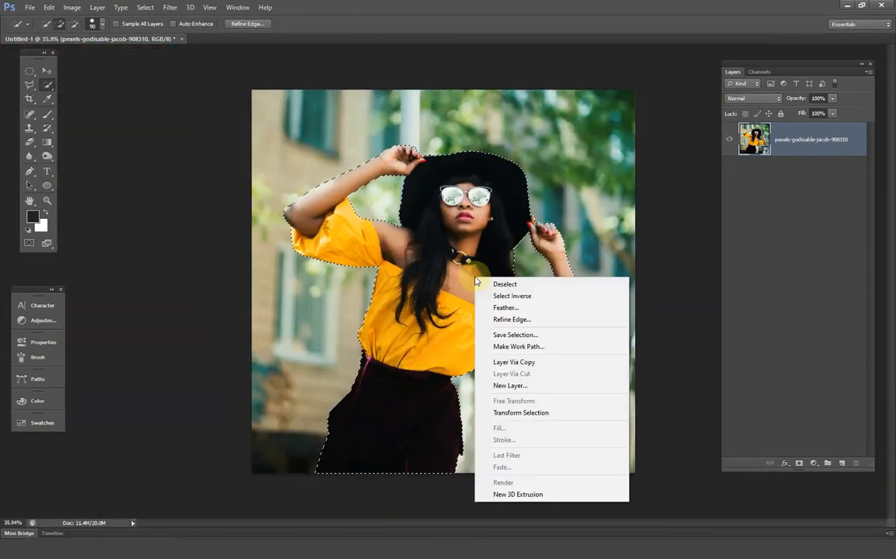
pyautogui.click(511, 319)
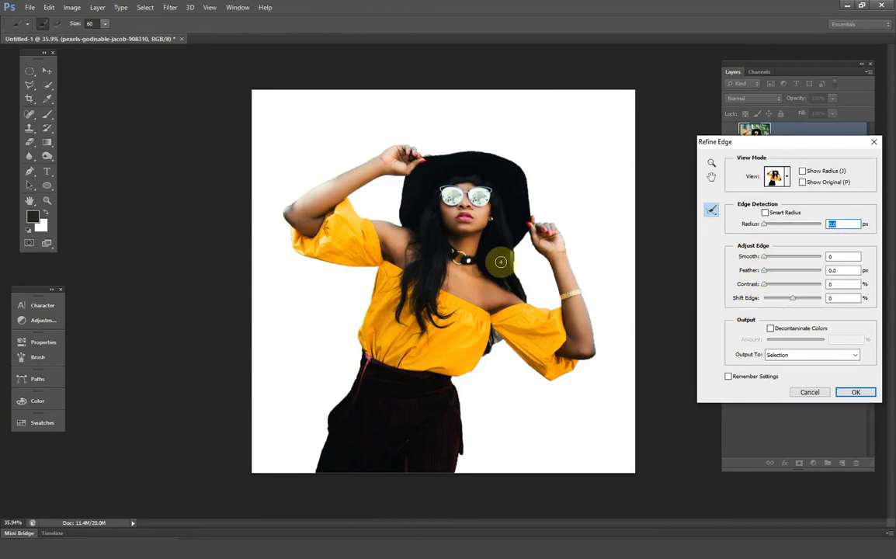
pyautogui.hotkey('ctrl', '+')
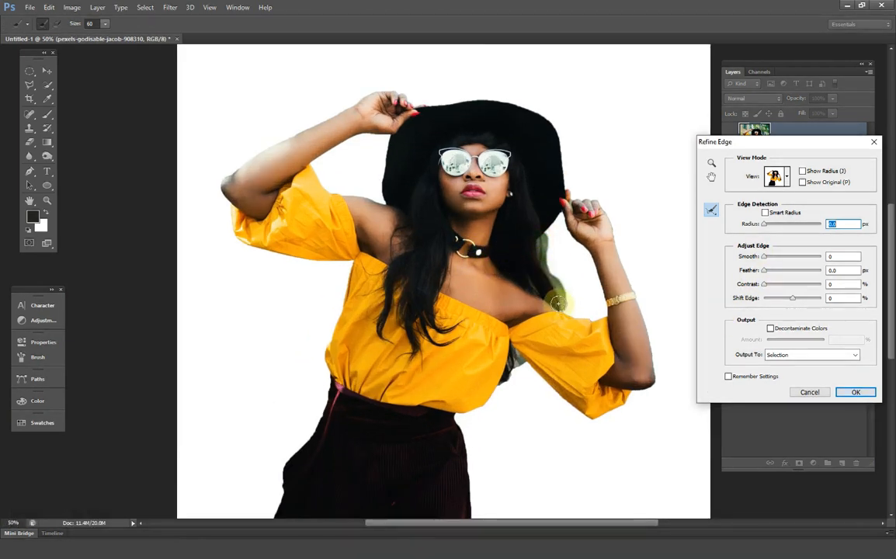
pyautogui.moveTo(558, 303); pyautogui.dragTo(565, 266)
pyautogui.moveTo(529, 370)
pyautogui.mouseDown()
pyautogui.moveTo(520, 401)
pyautogui.moveTo(512, 371)
pyautogui.mouseUp()
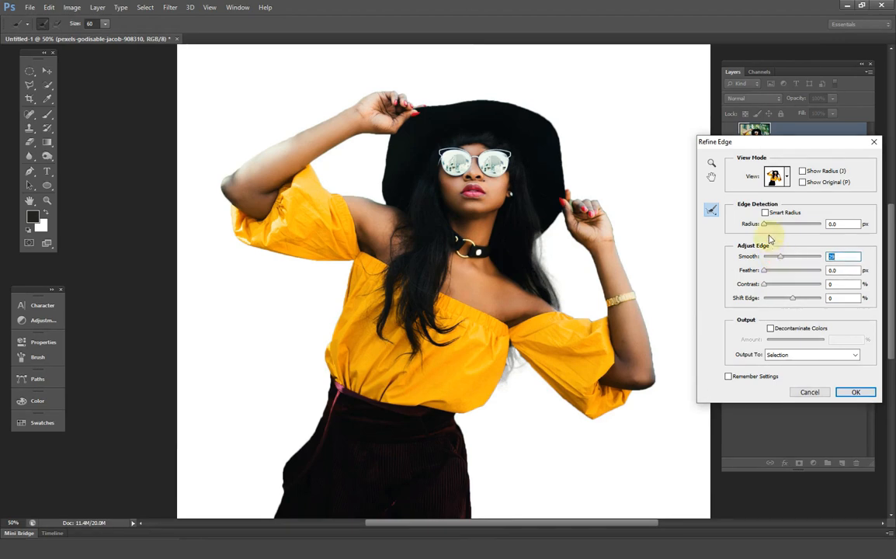
pyautogui.moveTo(510, 384)
pyautogui.mouseDown()
pyautogui.moveTo(510, 375)
pyautogui.moveTo(520, 395)
pyautogui.mouseUp()
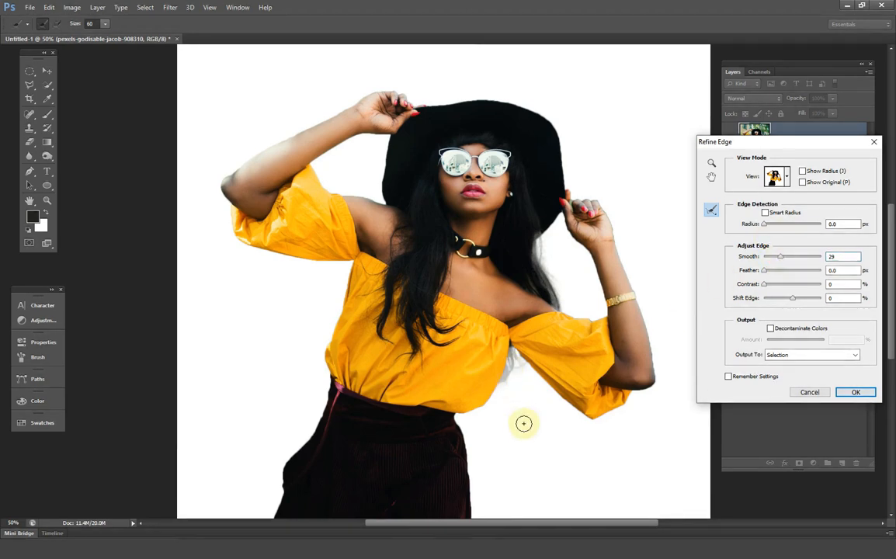
# - Output the refined selection to a new layer with a layer mask
pyautogui.click(844, 355)
pyautogui.click(809, 387)
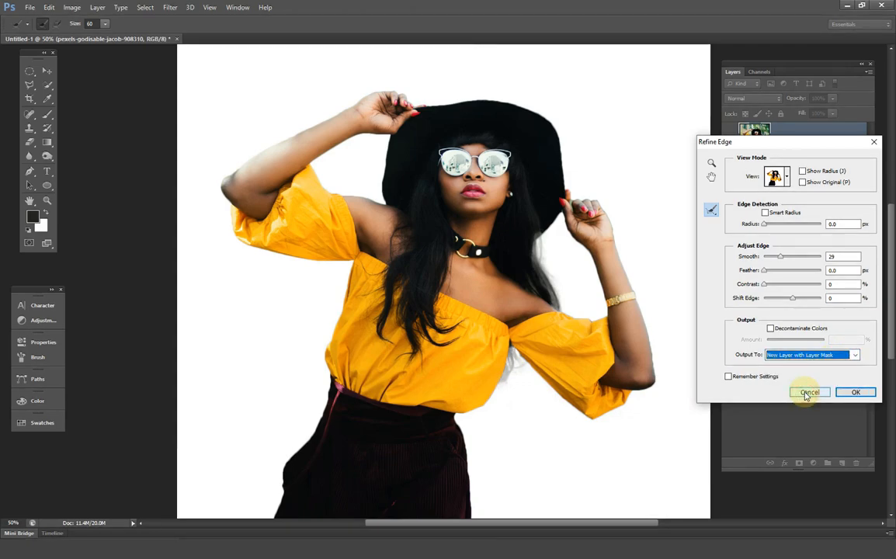
pyautogui.click(854, 392)
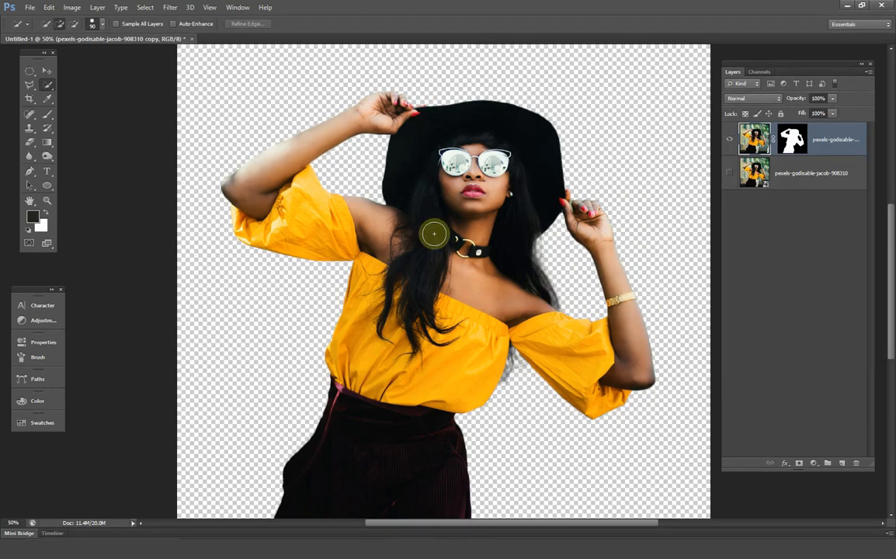
# - Apply the layer mask on the cutout layer permanently
pyautogui.hotkey('ctrl', '0')
pyautogui.rightClick(792, 141)
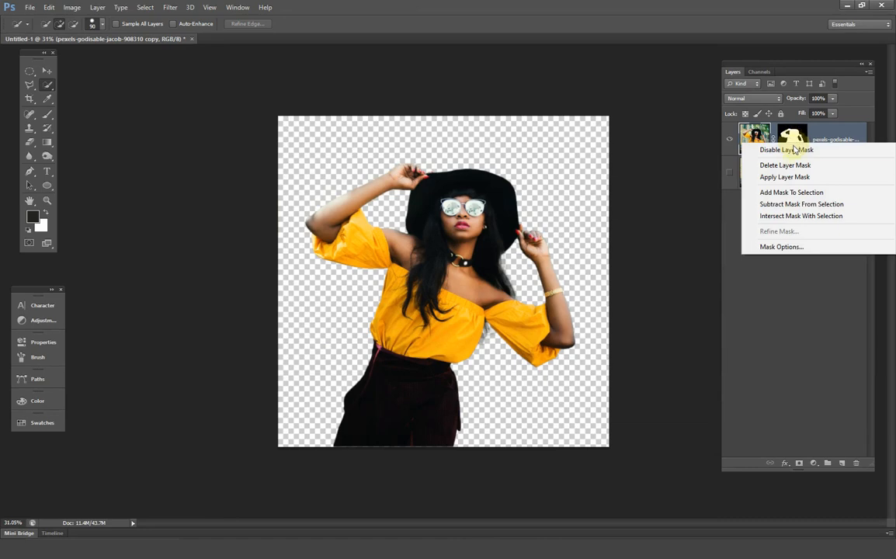
pyautogui.click(785, 177)
# - Select both the cutout and the original photo layers and scale them down together inside the canvas
pyautogui.click(45, 69)
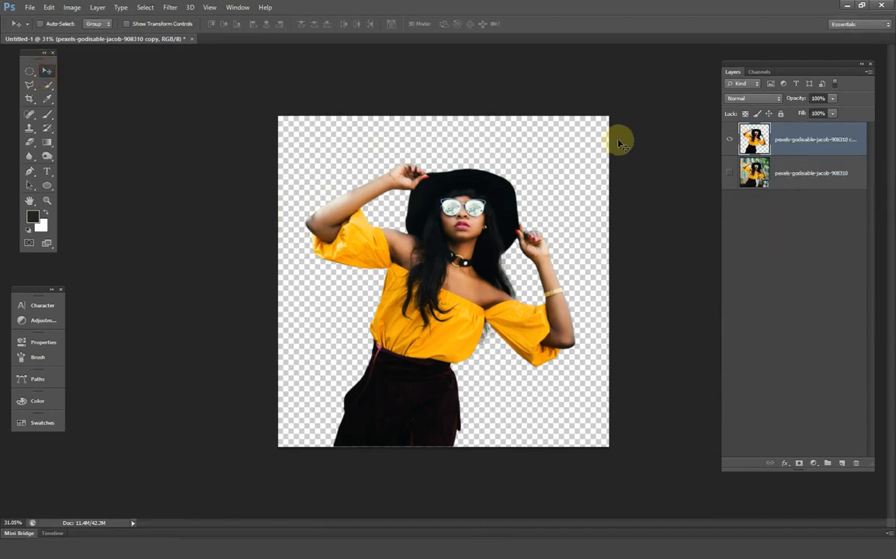
pyautogui.keyDown('ctrl'); pyautogui.click(784, 176); pyautogui.keyUp('ctrl')
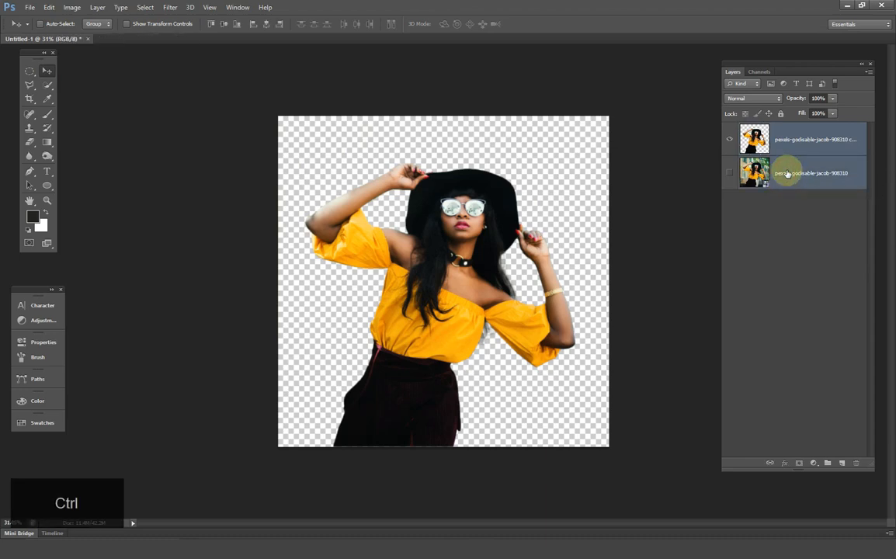
pyautogui.hotkey('ctrl', 't')
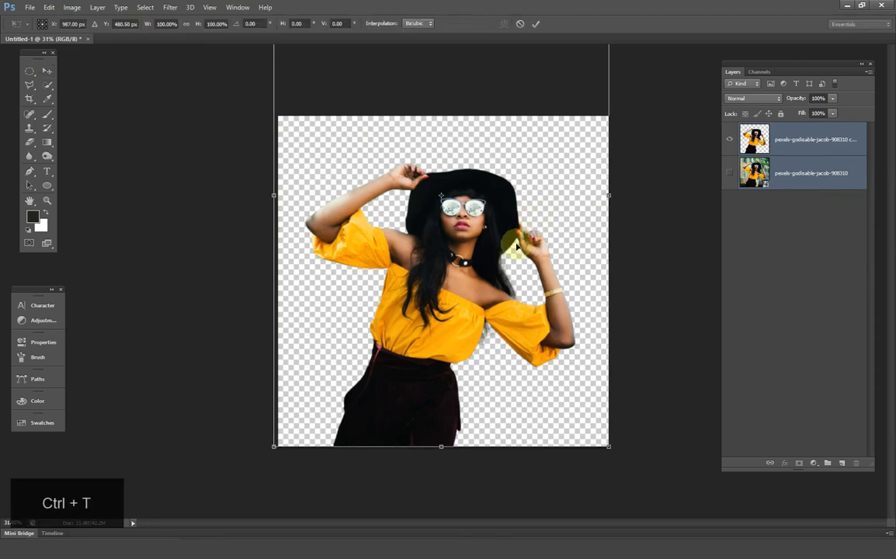
pyautogui.hotkey('ctrl', '0')
pyautogui.moveTo(535, 92); pyautogui.dragTo(510, 128)
pyautogui.press('Return')
# - Erase the leftover background strips above and to the left of the woman on the cutout layer
pyautogui.hotkey('ctrl', '0')
pyautogui.click(807, 150)
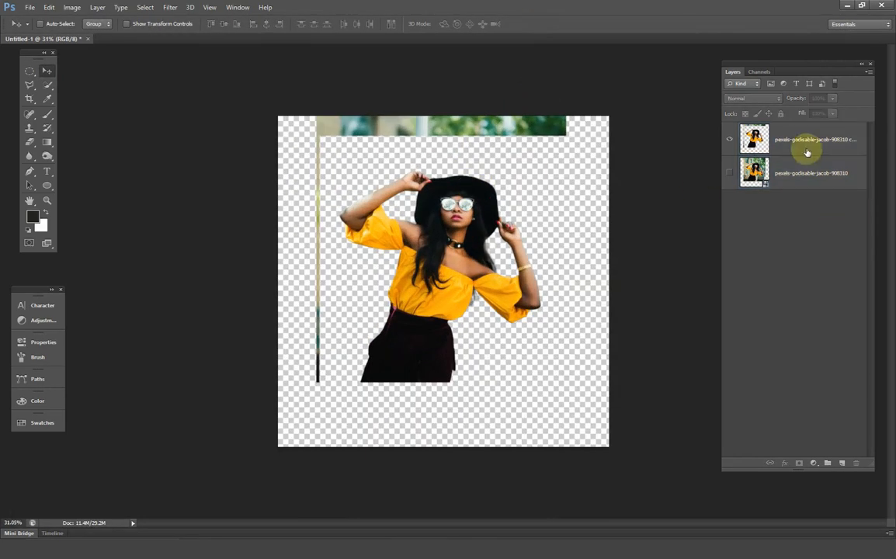
pyautogui.click(30, 142)
pyautogui.click(76, 140)
pyautogui.rightClick(387, 164)
pyautogui.click(416, 242)
pyautogui.moveTo(220, 27); pyautogui.dragTo(284, 27)
pyautogui.press('[')
pyautogui.press('[')
pyautogui.moveTo(526, 115)
pyautogui.mouseDown()
pyautogui.moveTo(315, 123)
pyautogui.moveTo(296, 294)
pyautogui.mouseUp()
# - Draw a dark circle about 1262 px in diameter between the two photo layers and move it behind the woman
pyautogui.click(49, 73)
pyautogui.scroll(1, 454, 205)
pyautogui.click(816, 173)
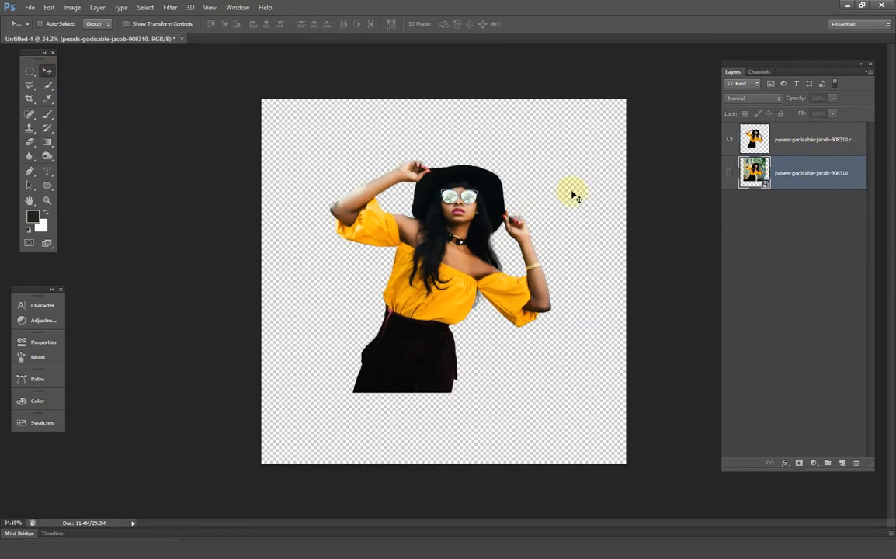
pyautogui.moveTo(47, 185); pyautogui.dragTo(90, 201)
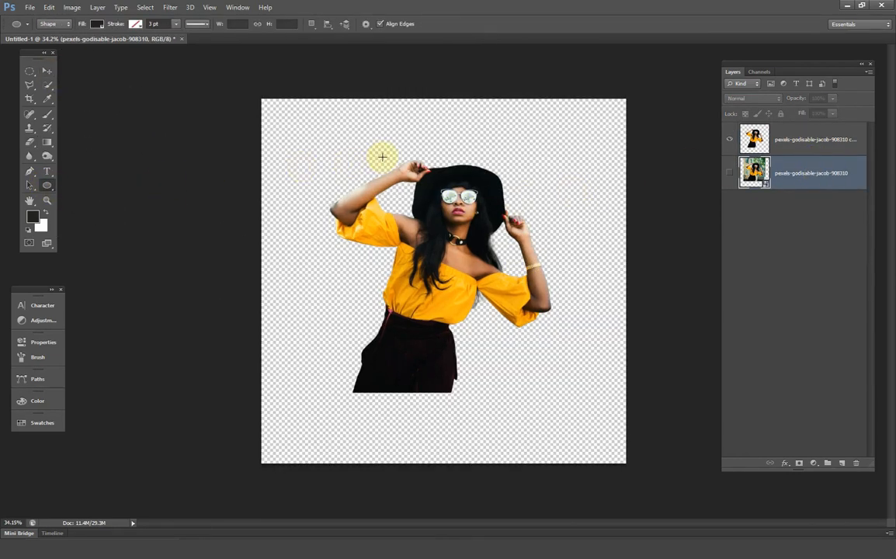
pyautogui.moveTo(381, 131); pyautogui.dragTo(606, 372)
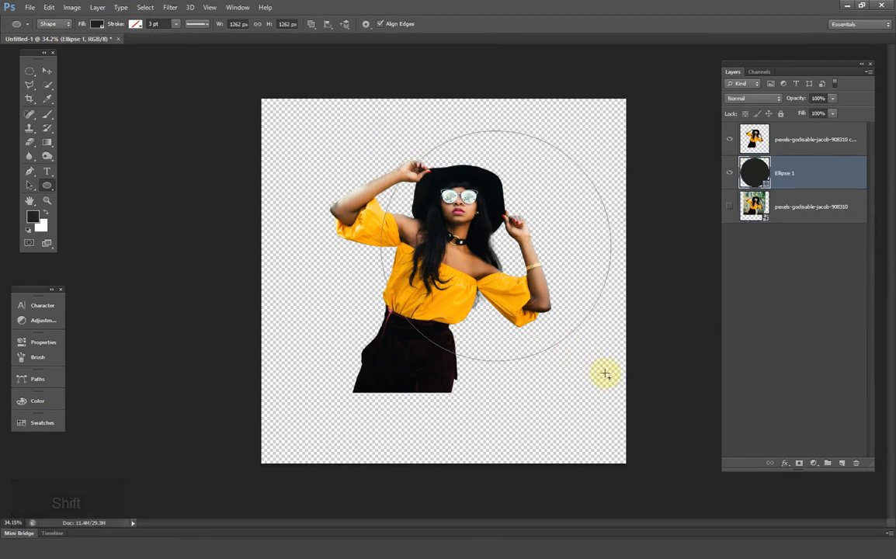
pyautogui.click(46, 75)
pyautogui.moveTo(567, 248); pyautogui.dragTo(513, 247)
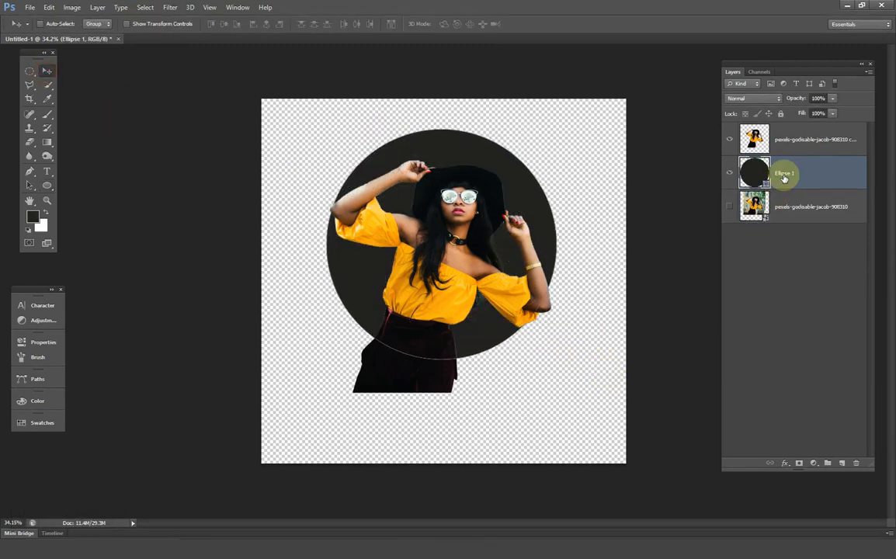
# - Scale the circle down slightly around its centre
pyautogui.hotkey('ctrl', 't')
pyautogui.moveTo(558, 124); pyautogui.dragTo(544, 141)
pyautogui.click(536, 24)
# - Shift the cutout and original photo layers together slightly down and left over the circle
pyautogui.click(795, 140)
pyautogui.keyDown('ctrl'); pyautogui.click(795, 207); pyautogui.keyUp('ctrl')
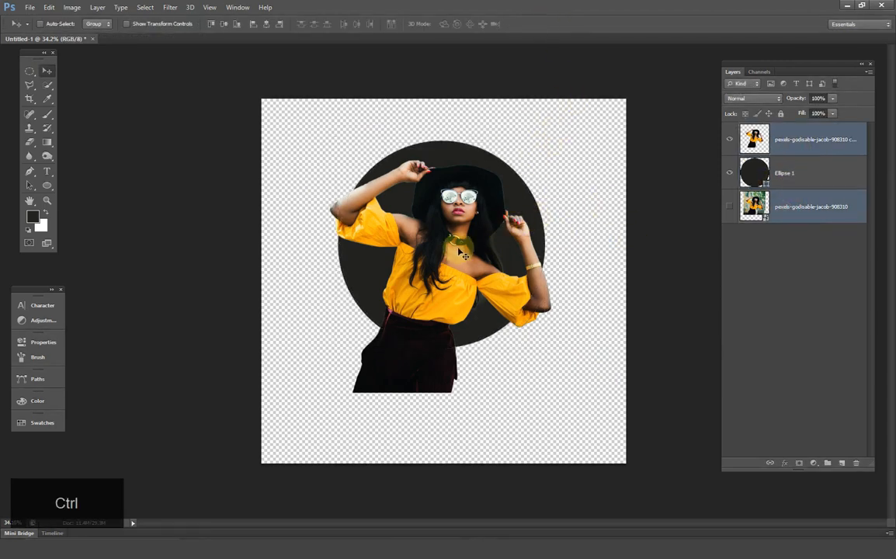
pyautogui.moveTo(458, 250); pyautogui.dragTo(452, 261)
# - Duplicate the Ellipse 1 circle, enlarge the copy to about 139% around its centre and hide it
pyautogui.click(796, 173)
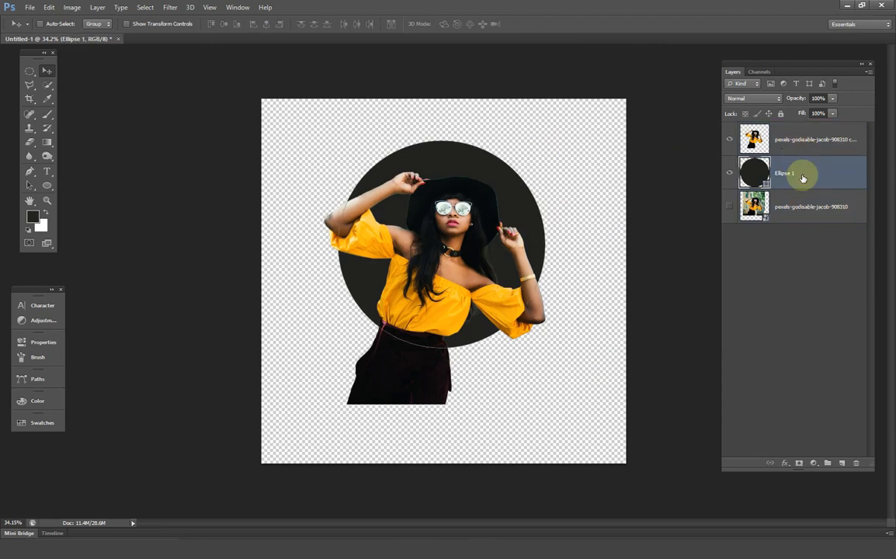
pyautogui.hotkey('ctrl', 'j')
pyautogui.hotkey('ctrl', 't')
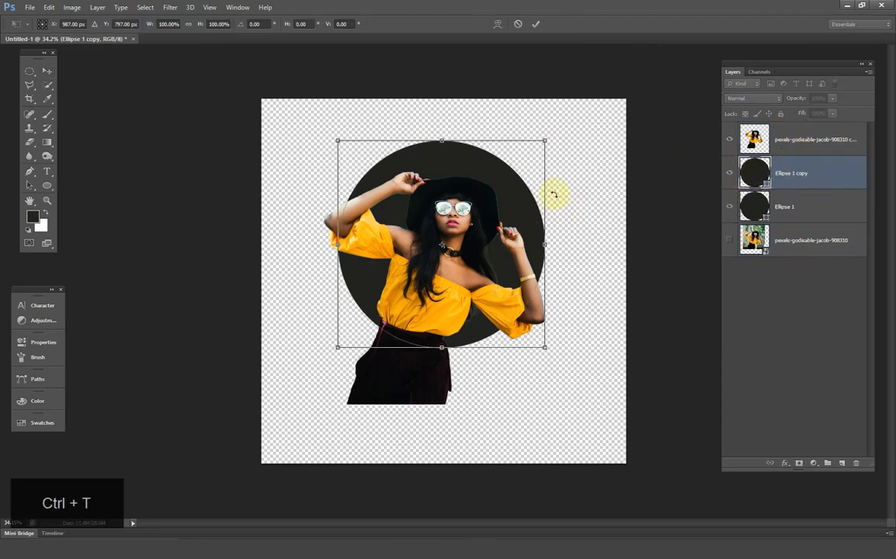
pyautogui.moveTo(543, 140); pyautogui.dragTo(596, 115)
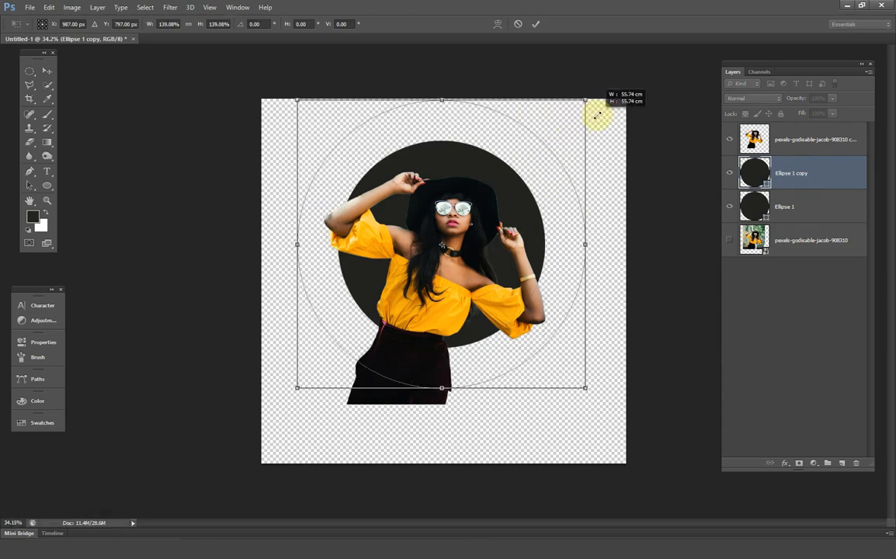
pyautogui.click(535, 25)
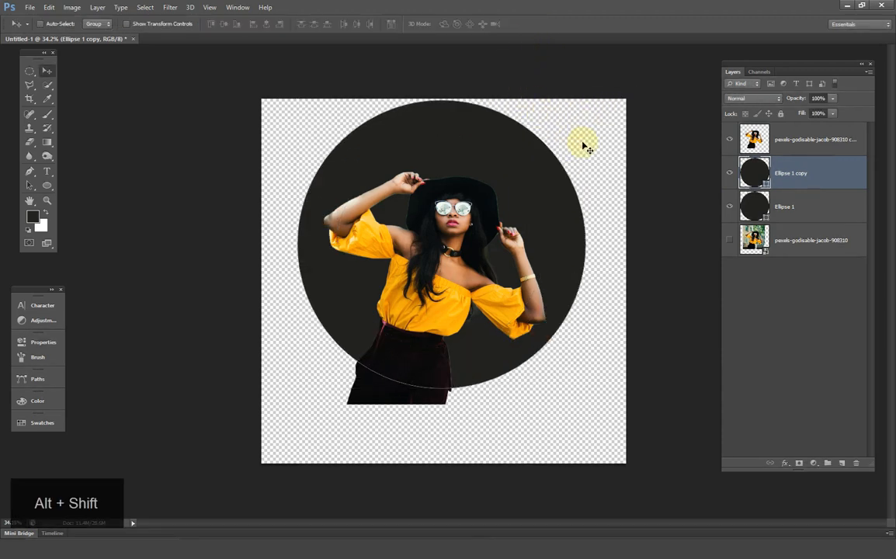
pyautogui.click(729, 175)
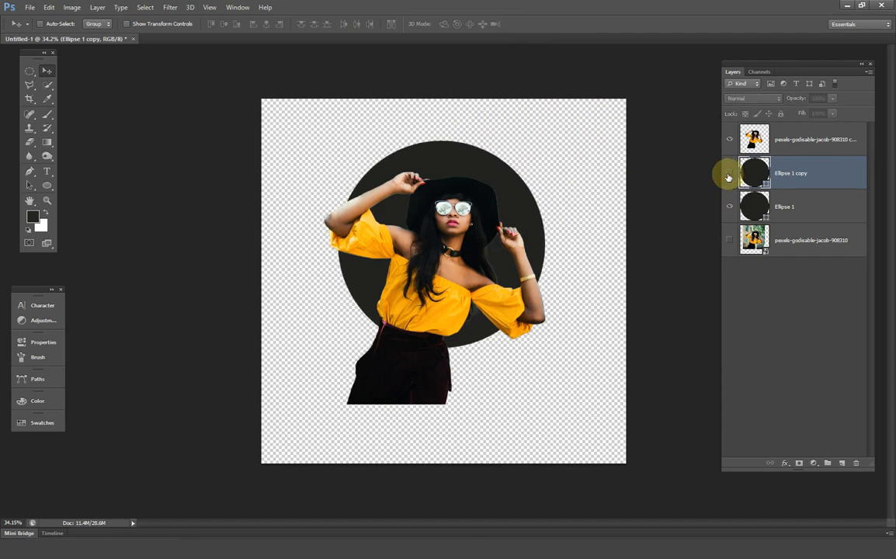
# - Add a solid color fill layer in white (#ffffff) above the woman's cutout layer
pyautogui.click(796, 139)
pyautogui.click(814, 463)
pyautogui.click(781, 235)
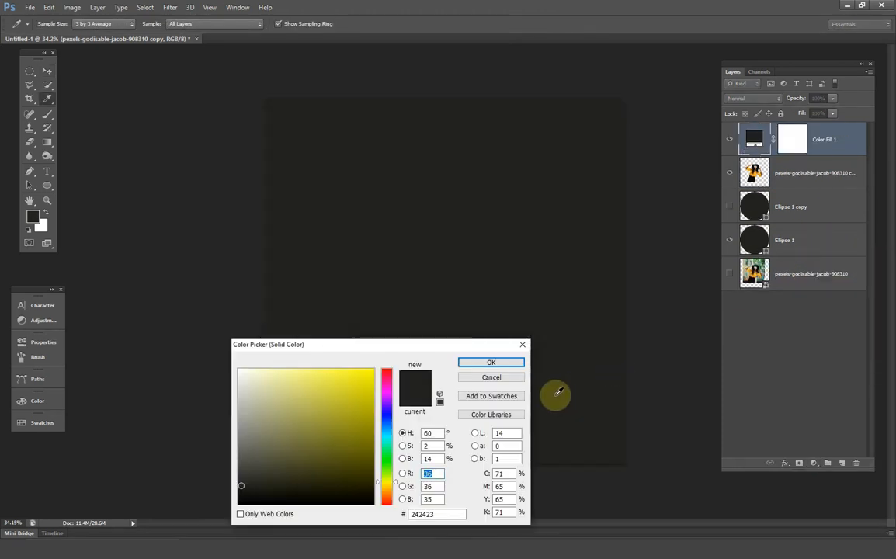
pyautogui.click(239, 370)
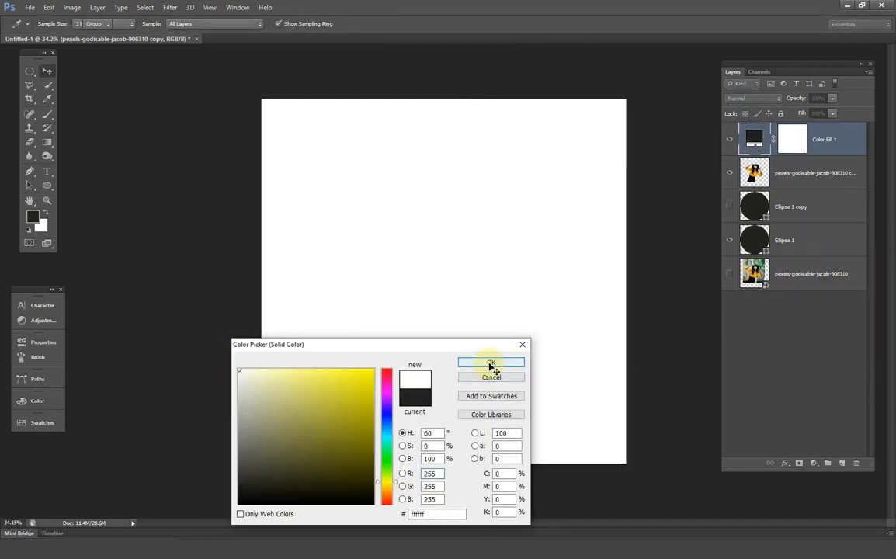
pyautogui.click(491, 362)
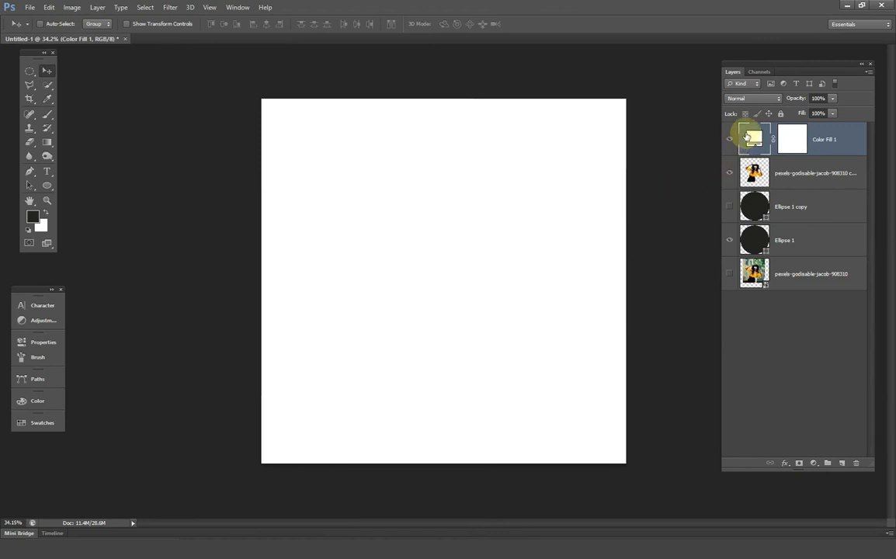
# - Load the Ellipse 1 copy outline as a selection, fill it with black on the white fill layer's mask, and deselect
pyautogui.press('ctrl')
pyautogui.keyDown('ctrl'); pyautogui.click(753, 213); pyautogui.keyUp('ctrl')
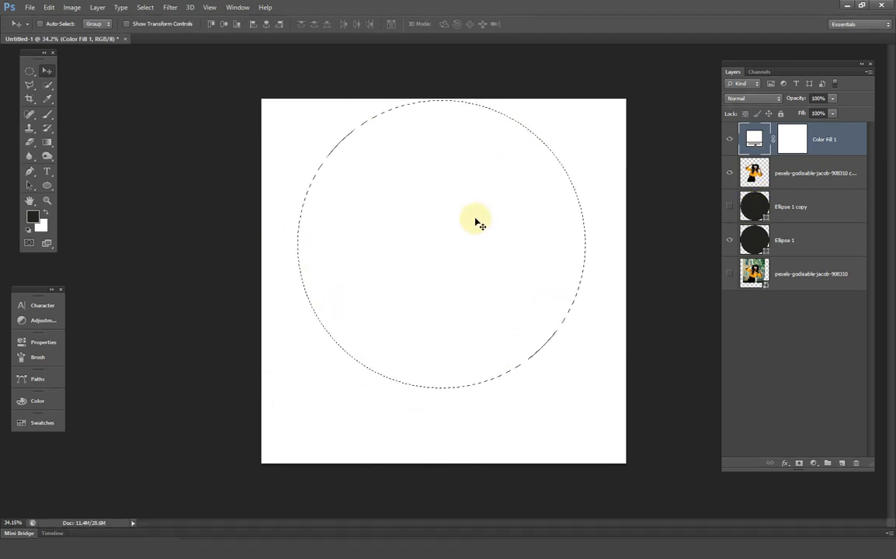
pyautogui.click(792, 142)
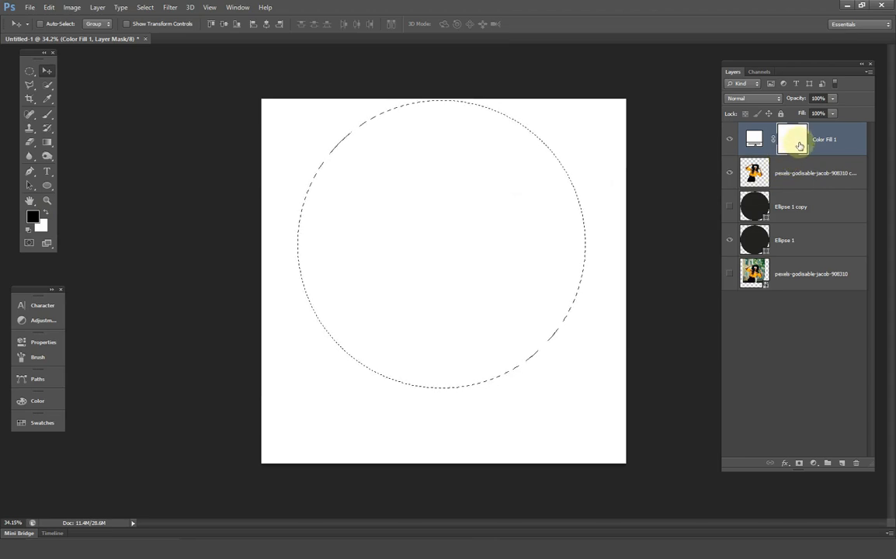
pyautogui.press('ctrl')
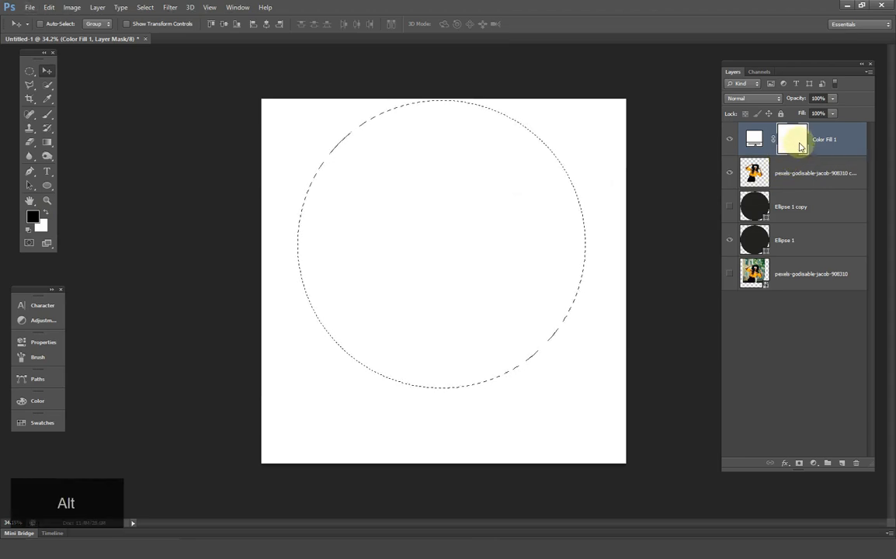
pyautogui.hotkey('alt', 'BackSpace')
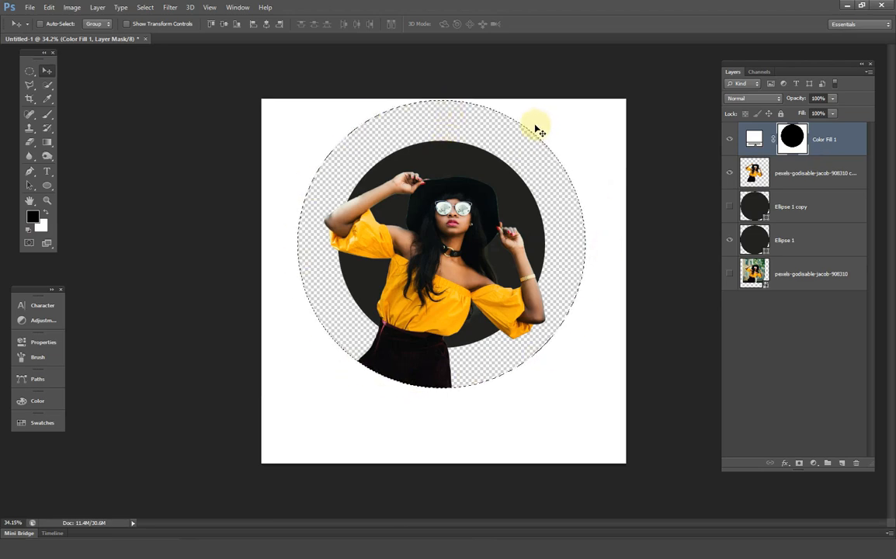
pyautogui.hotkey('ctrl', 'd')
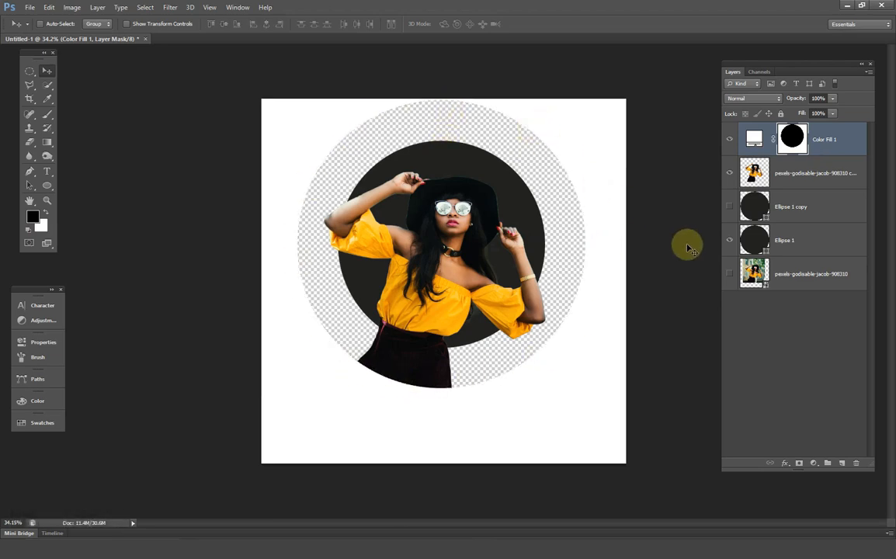
# - Show the original photo layer and slightly enlarge and reposition it together with the cutout to fill the circular opening
pyautogui.click(730, 276)
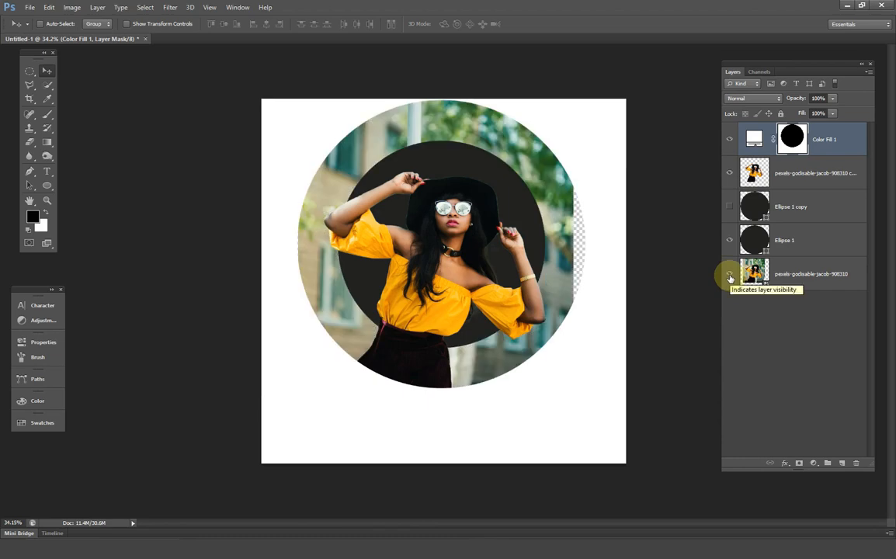
pyautogui.click(811, 174)
pyautogui.keyDown('ctrl'); pyautogui.click(811, 276); pyautogui.keyUp('ctrl')
pyautogui.moveTo(523, 228); pyautogui.dragTo(521, 227)
pyautogui.hotkey('ctrl', 't')
pyautogui.moveTo(572, 403); pyautogui.dragTo(581, 419)
pyautogui.moveTo(496, 234); pyautogui.dragTo(497, 238)
pyautogui.click(533, 27)
# - Nudge the white fill layer's circular opening slightly left over the photo and delete the hidden Ellipse 1 copy layer
pyautogui.click(799, 137)
pyautogui.press('Right')
pyautogui.press('Left')
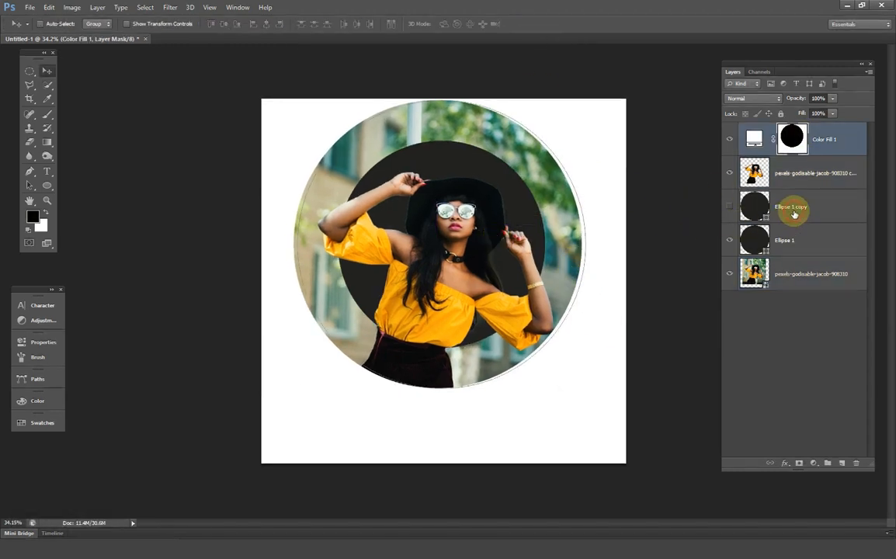
pyautogui.click(792, 208)
pyautogui.press('Delete')
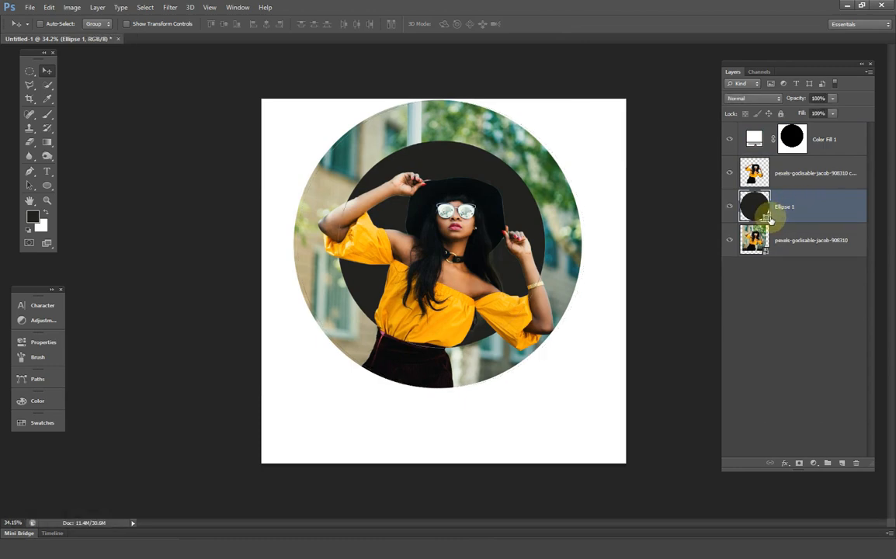
# - Recolor the dark Ellipse 1 circle to yellow-orange #fbb413, sampled from the woman's blouse
pyautogui.doubleClick(767, 218)
pyautogui.click(459, 304)
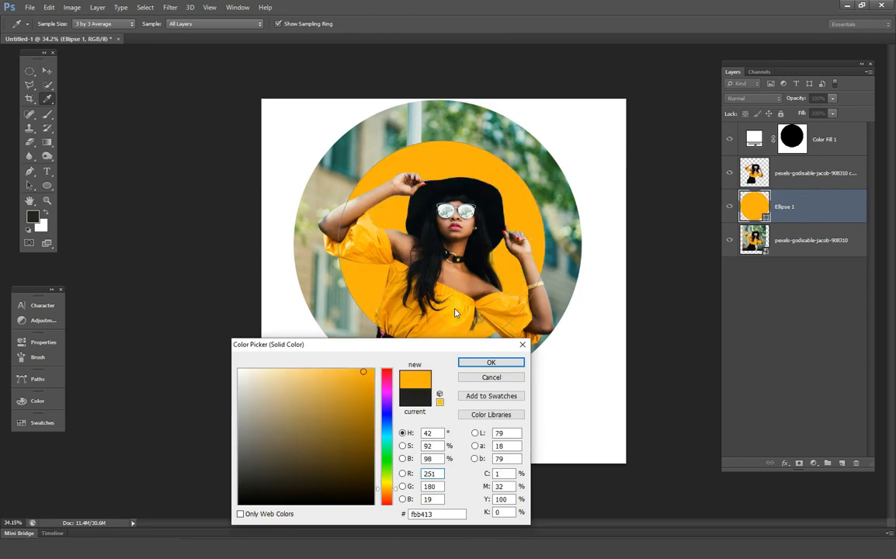
pyautogui.click(489, 334)
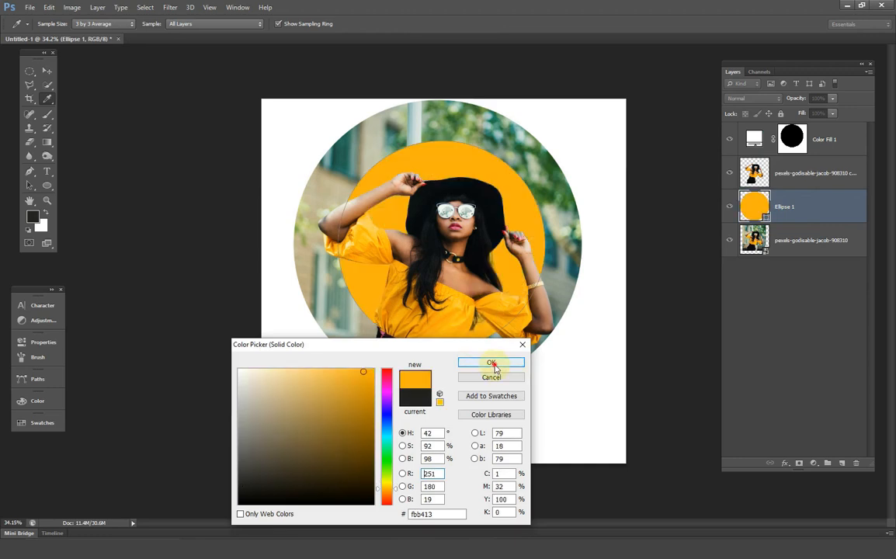
pyautogui.click(492, 363)
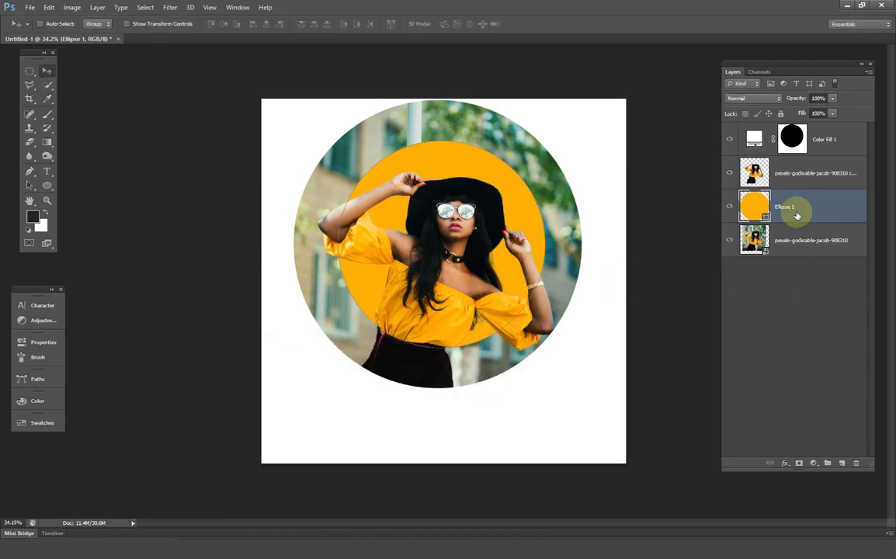
# - Add a layer named "shadows 1" above Ellipse 1 and set up a soft 90 px brush with 0% hardness and 2% flow
pyautogui.click(844, 464)
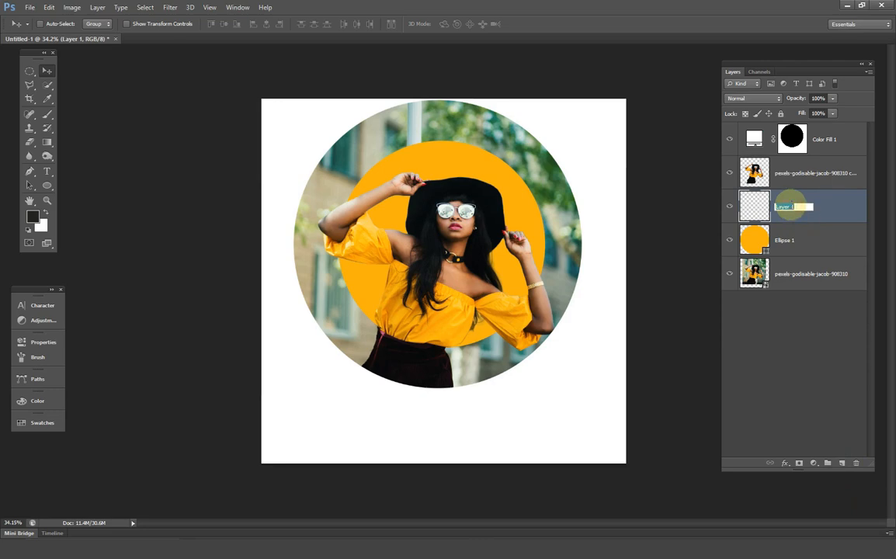
pyautogui.write('S')
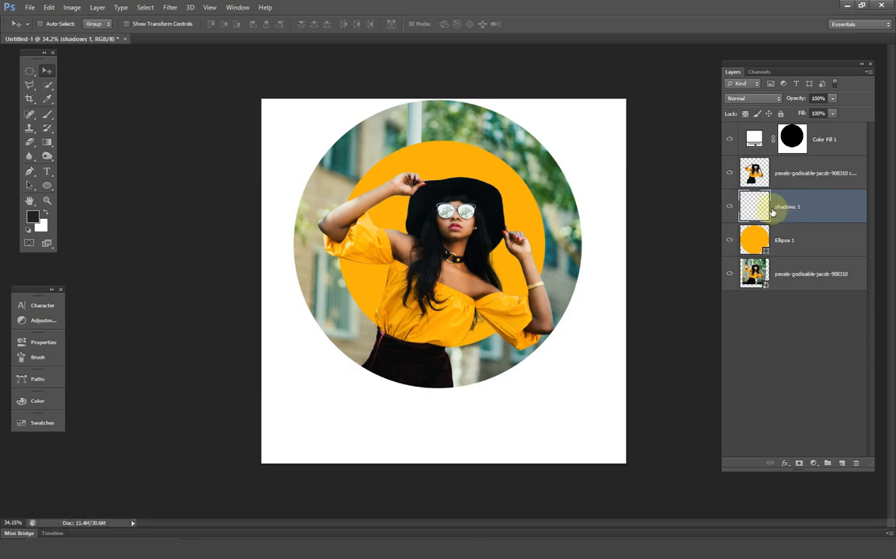
pyautogui.moveTo(48, 114); pyautogui.dragTo(78, 115)
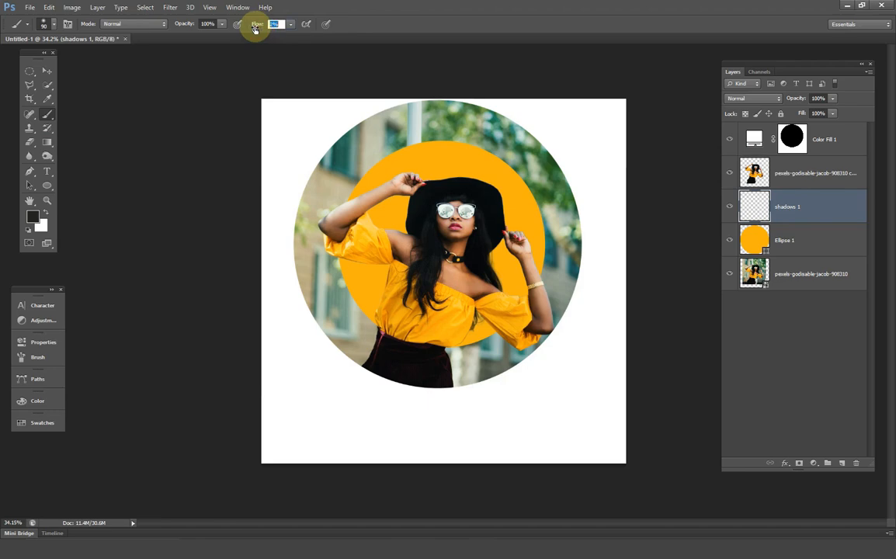
pyautogui.rightClick(456, 259)
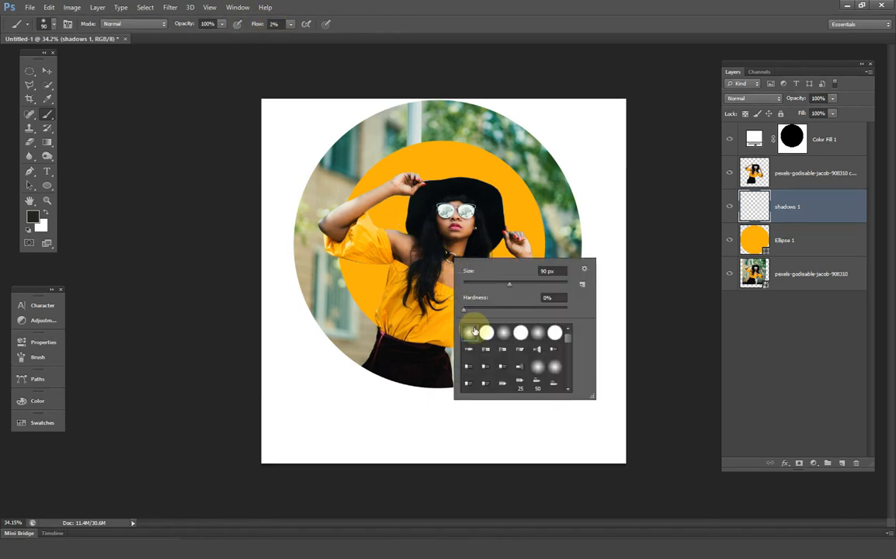
pyautogui.click(499, 13)
# - Paint soft shadows on the orange circle below the blouse and beside the hat and raised hand, enlarging the brush to 125 px
pyautogui.scroll(2, 395, 322)
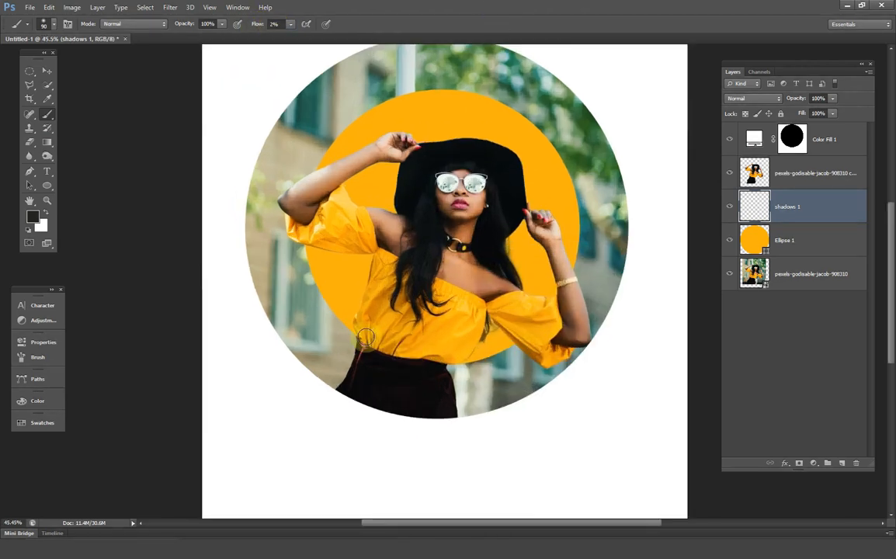
pyautogui.scroll(1, 355, 268)
pyautogui.scroll(-5, 359, 227)
pyautogui.scroll(6, 528, 311)
pyautogui.moveTo(526, 303); pyautogui.dragTo(461, 371)
pyautogui.moveTo(552, 295); pyautogui.dragTo(506, 349)
pyautogui.scroll(-6, 521, 353)
pyautogui.scroll(4, 590, 302)
pyautogui.press(']')
pyautogui.press(']')
pyautogui.moveTo(571, 140)
pyautogui.mouseDown()
pyautogui.moveTo(660, 280)
pyautogui.moveTo(573, 249)
pyautogui.mouseUp()
pyautogui.scroll(-4, 479, 326)
pyautogui.scroll(-1, 504, 341)
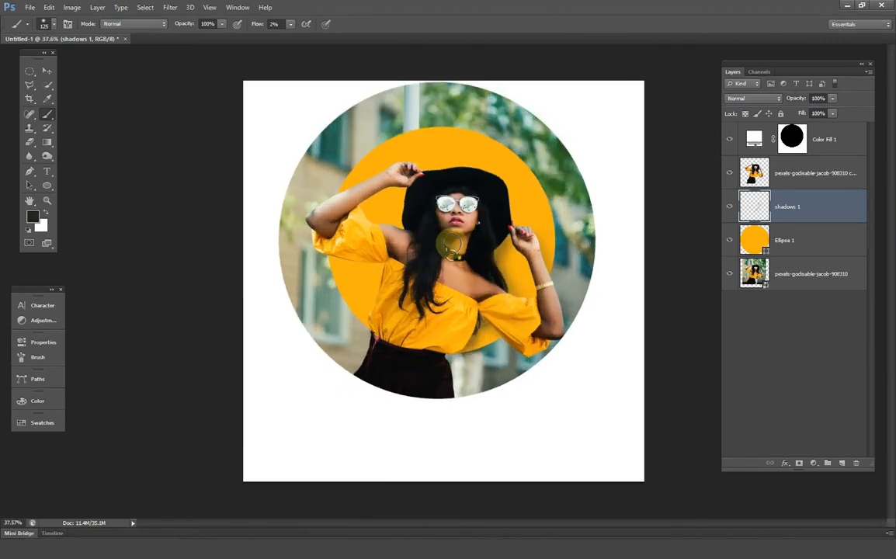
# - Paint a soft shadow on the orange circle around the woman's bent arm and sleeve on the other side
pyautogui.scroll(1, 335, 239)
pyautogui.moveTo(324, 203)
pyautogui.mouseDown()
pyautogui.moveTo(340, 201)
pyautogui.moveTo(362, 261)
pyautogui.mouseUp()
pyautogui.scroll(-1, 466, 202)
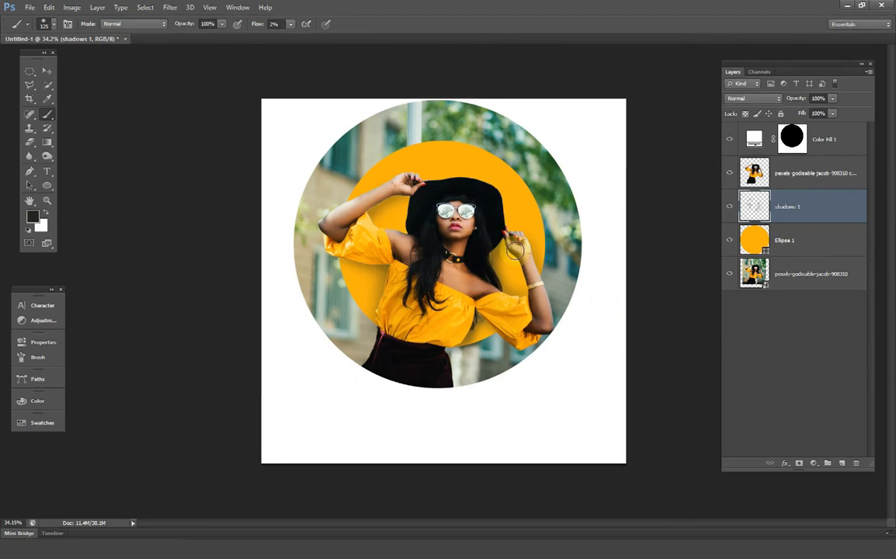
pyautogui.press('v')
pyautogui.hotkey('ctrl', '0')
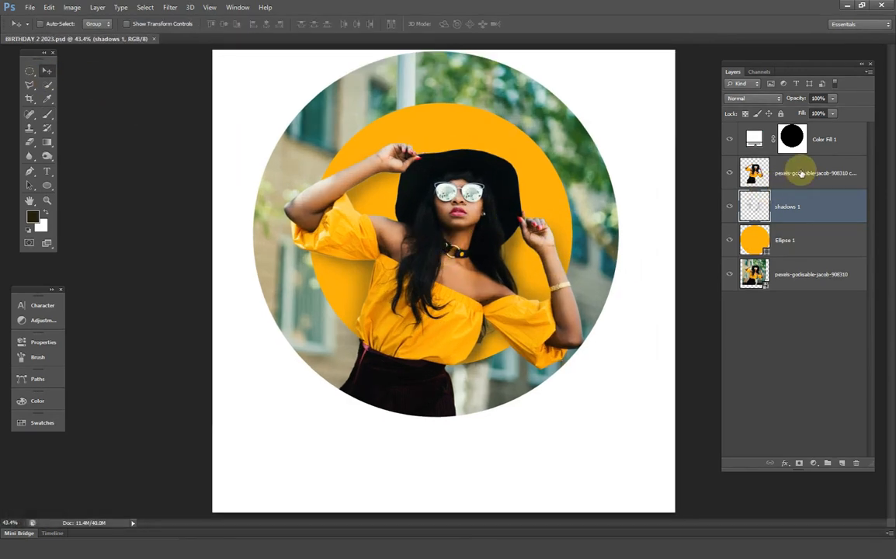
# - Group the layers from the cutout down to the original photo and name the group "image"
pyautogui.click(801, 173)
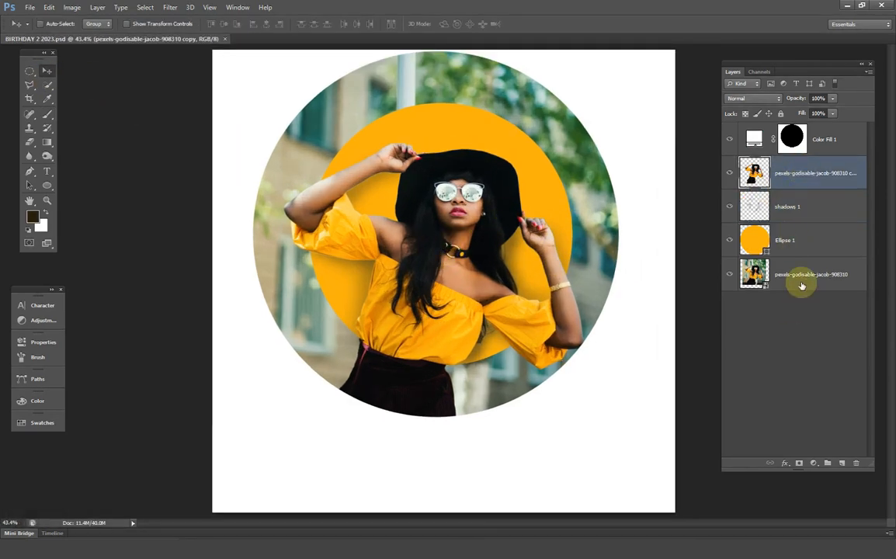
pyautogui.keyDown('shift'); pyautogui.click(801, 286); pyautogui.keyUp('shift')
pyautogui.hotkey('ctrl', 'g')
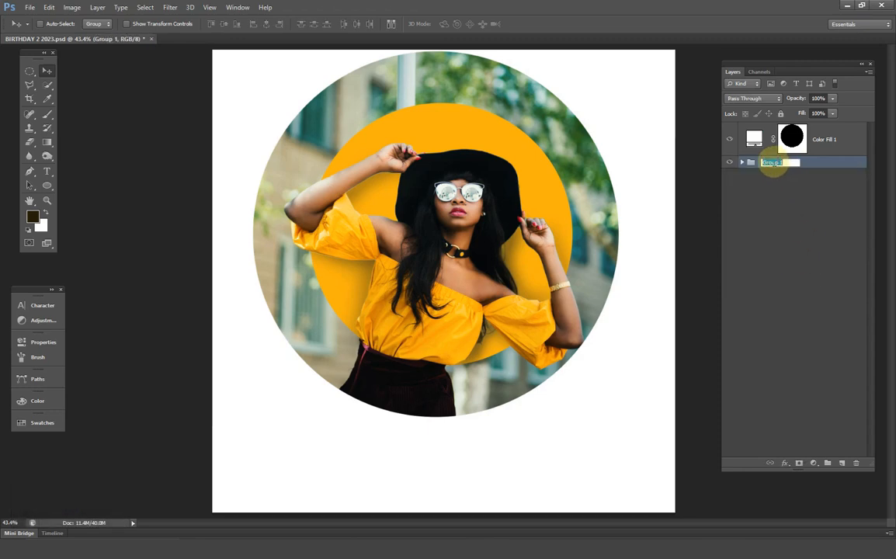
pyautogui.write('I')
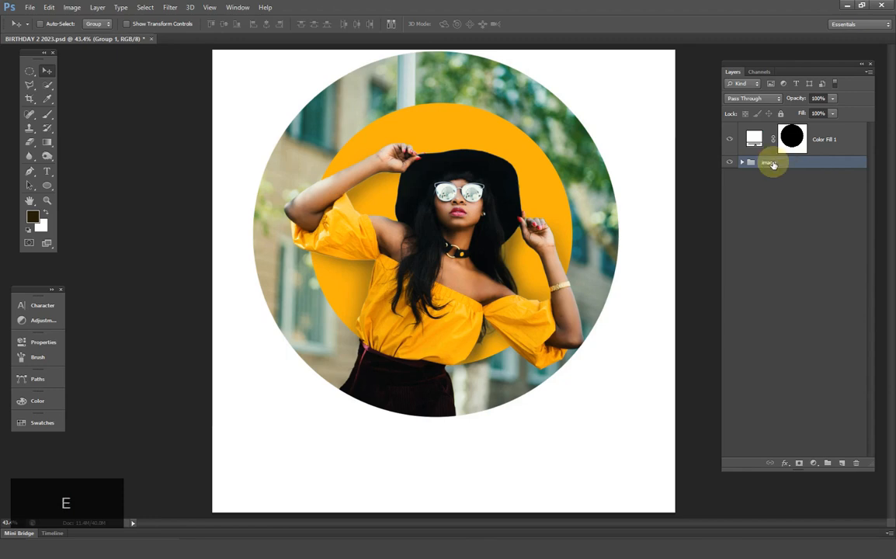
# - Draw a dark circle about 275 px in diameter above Color Fill 1, in the white area below the large photo circle
pyautogui.click(830, 138)
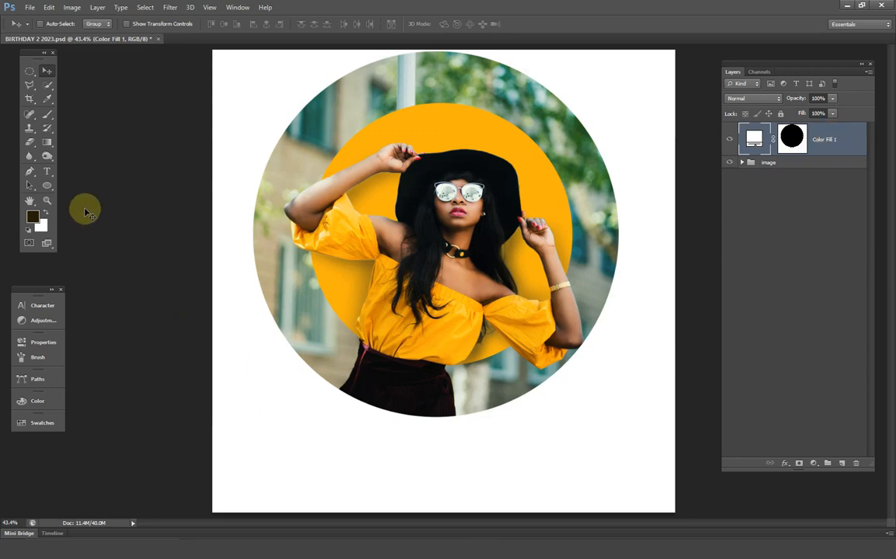
pyautogui.click(47, 187)
pyautogui.click(78, 202)
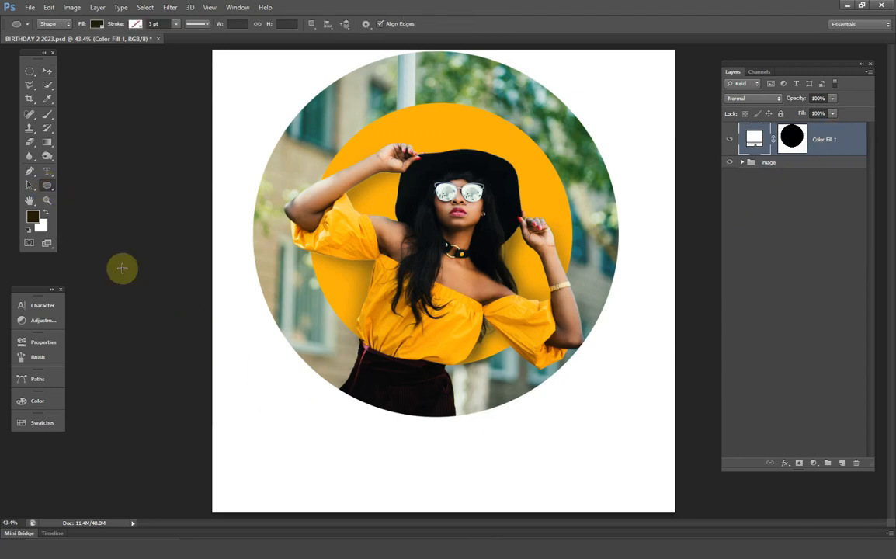
pyautogui.moveTo(287, 417); pyautogui.dragTo(400, 480)
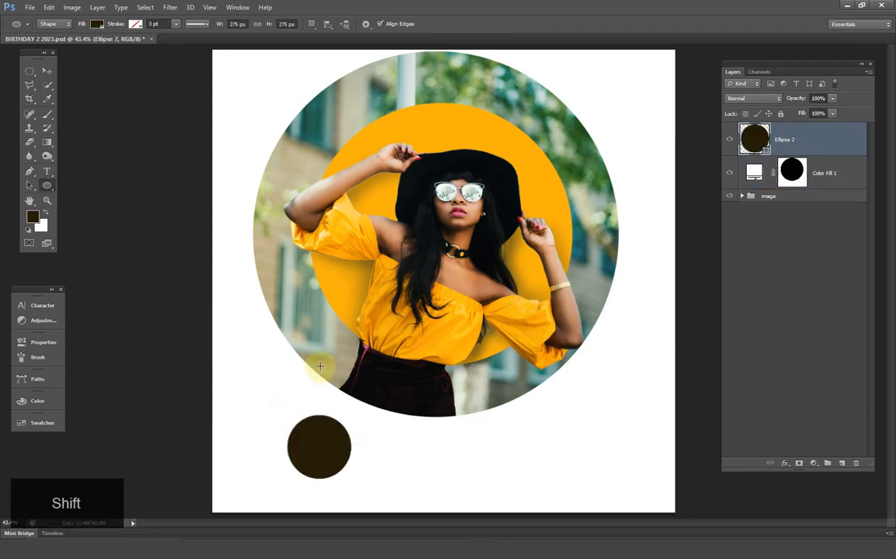
pyautogui.click(47, 71)
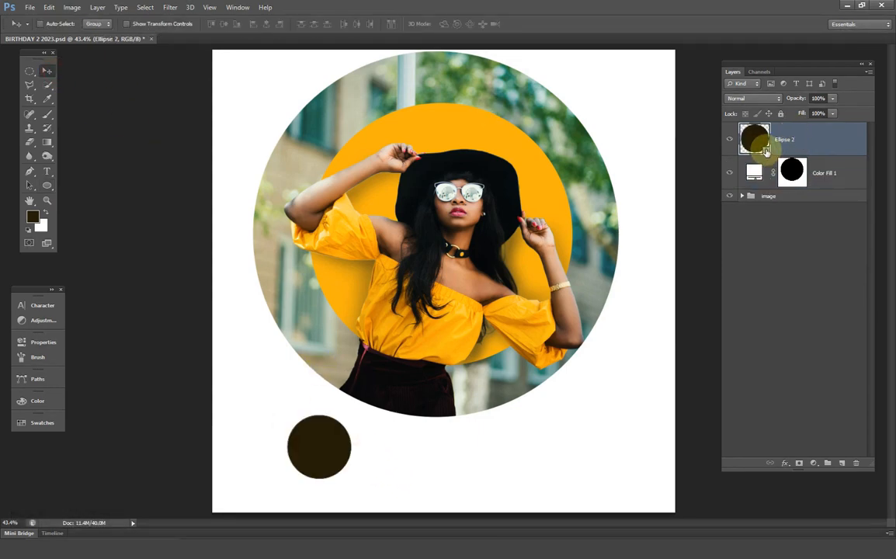
# - Recolor the small circle to #fbb413, sampled from the large orange circle, and move it slightly up and right
pyautogui.doubleClick(765, 151)
pyautogui.click(550, 184)
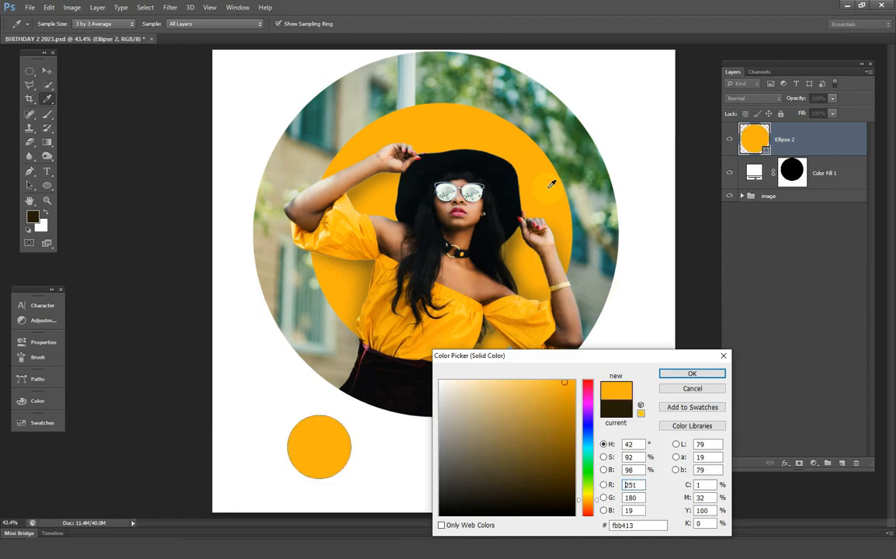
pyautogui.click(694, 374)
pyautogui.moveTo(338, 457); pyautogui.dragTo(355, 442)
pyautogui.scroll(1, 338, 482)
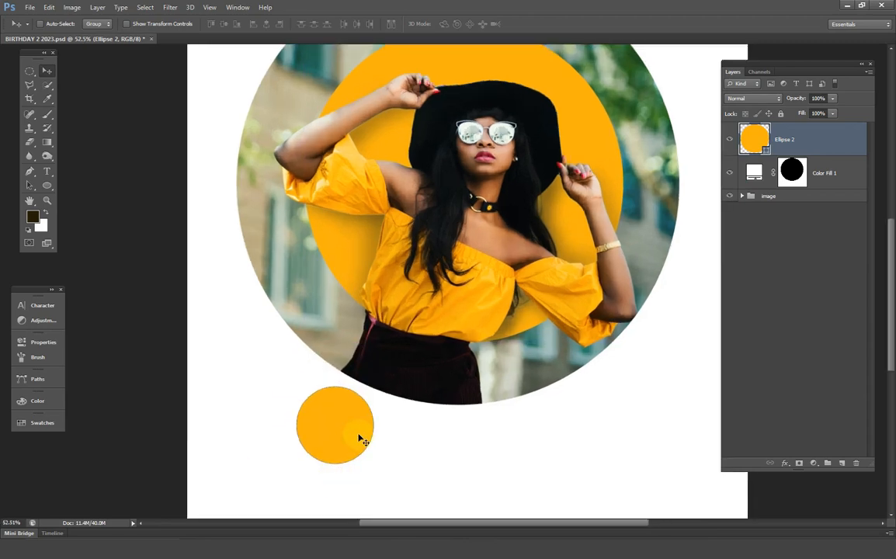
# - Add a new layer named "shadow" above the small orange circle and clip it to that circle
pyautogui.click(843, 464)
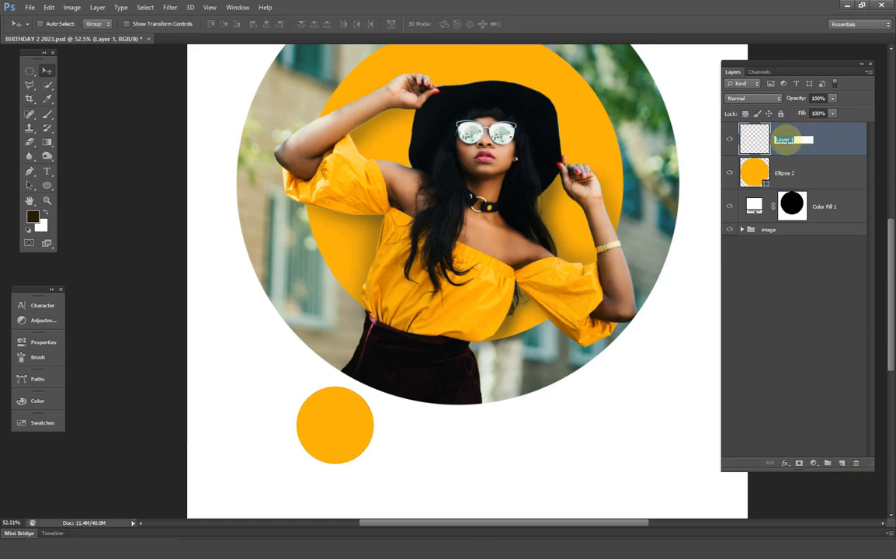
pyautogui.write('ph')
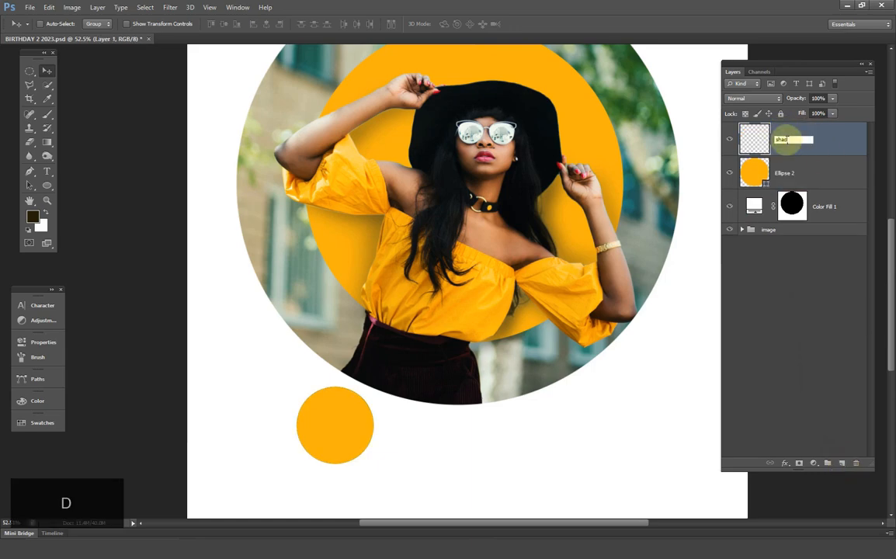
pyautogui.press('Return')
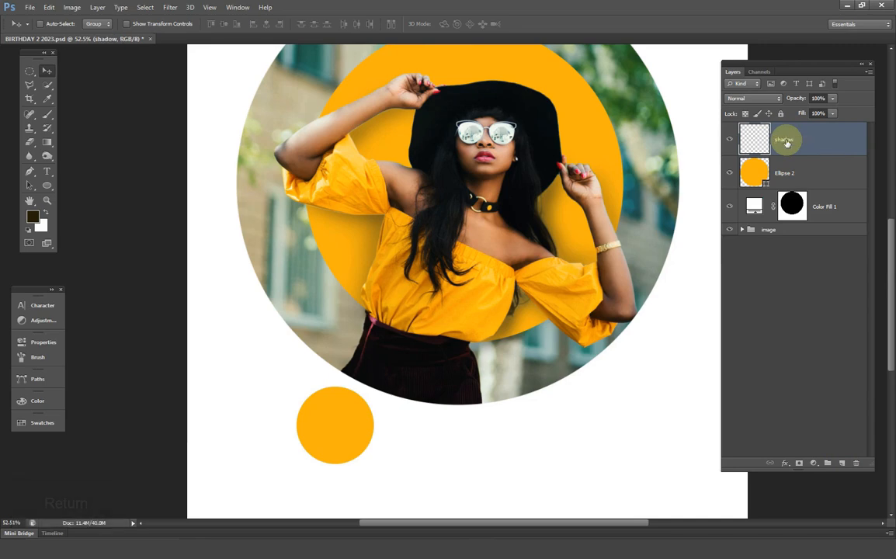
pyautogui.rightClick(793, 152)
pyautogui.click(722, 261)
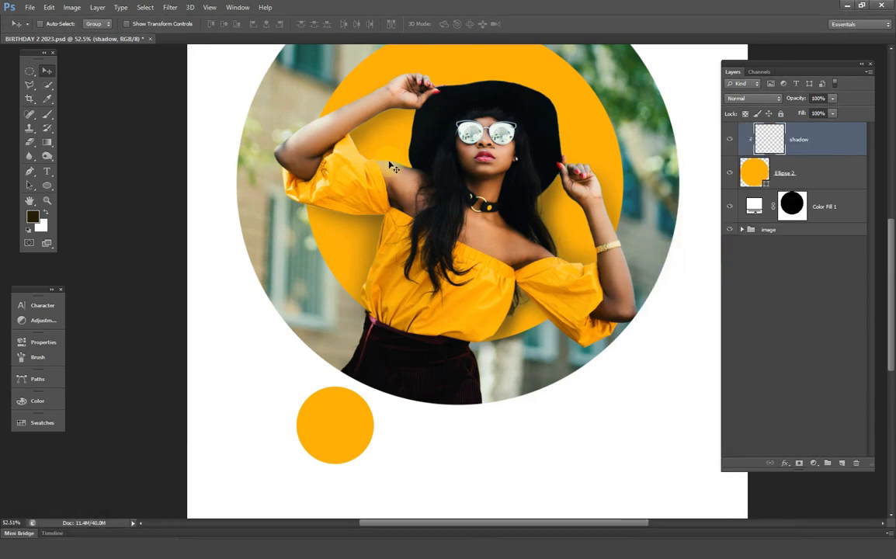
# - Paint a soft dark shadow over the lower and right part of the small orange circle with a 0% hardness brush at 2% flow
pyautogui.click(47, 118)
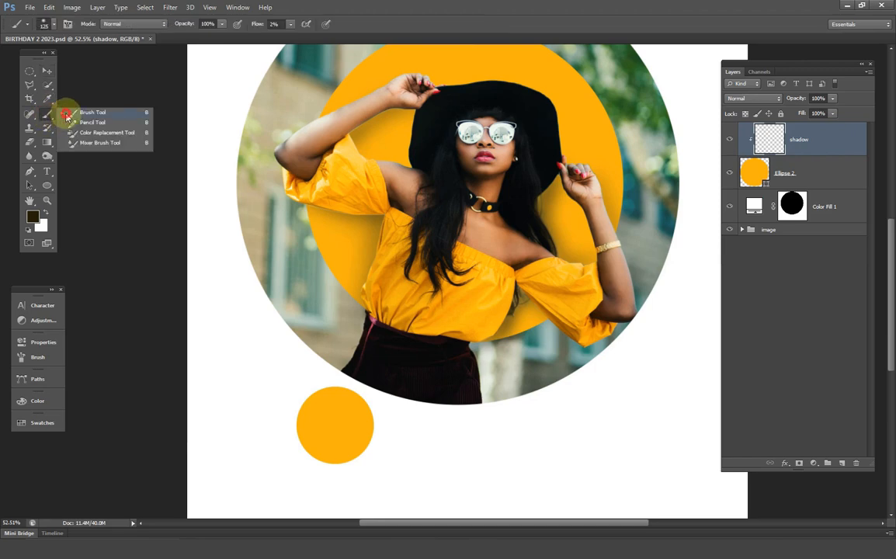
pyautogui.click(67, 112)
pyautogui.rightClick(341, 399)
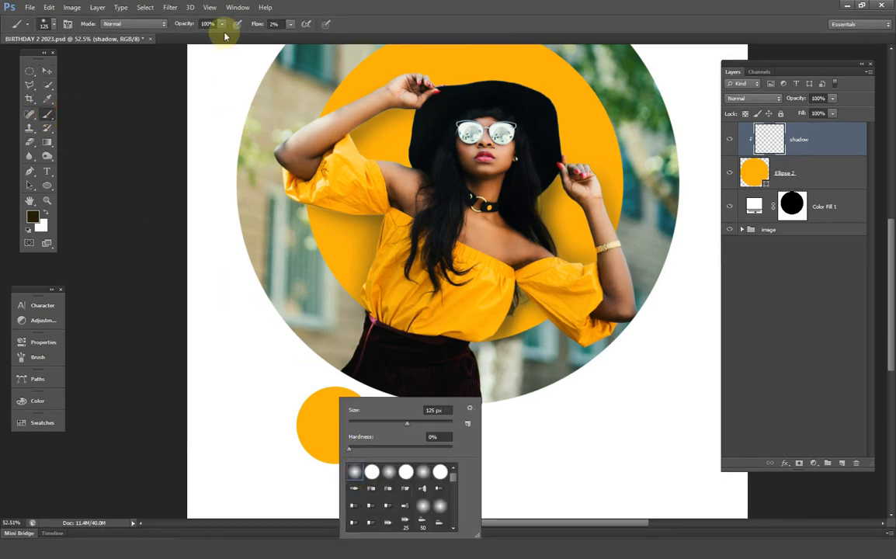
pyautogui.click(274, 23)
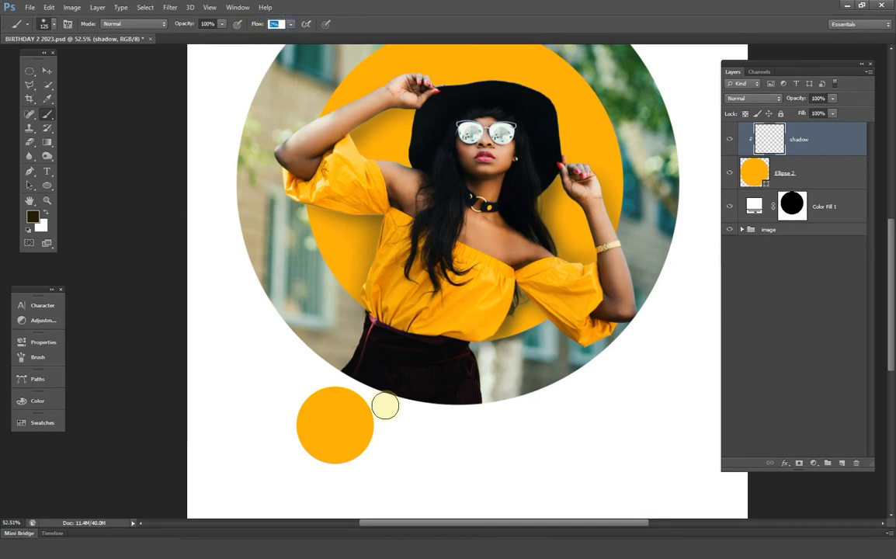
pyautogui.moveTo(345, 458)
pyautogui.mouseDown()
pyautogui.moveTo(385, 435)
pyautogui.moveTo(351, 466)
pyautogui.moveTo(371, 404)
pyautogui.mouseUp()
pyautogui.scroll(5, 348, 463)
pyautogui.scroll(3, 364, 411)
pyautogui.moveTo(266, 390)
pyautogui.mouseDown()
pyautogui.moveTo(335, 429)
pyautogui.moveTo(388, 372)
pyautogui.moveTo(261, 364)
pyautogui.moveTo(351, 316)
pyautogui.mouseUp()
pyautogui.press(']')
pyautogui.press(']')
pyautogui.press(']')
pyautogui.press(']')
pyautogui.moveTo(271, 458)
pyautogui.mouseDown()
pyautogui.moveTo(339, 346)
pyautogui.moveTo(228, 421)
pyautogui.mouseUp()
pyautogui.press('[')
pyautogui.press('[')
pyautogui.press('[')
pyautogui.moveTo(406, 290); pyautogui.dragTo(431, 357)
pyautogui.scroll(-1, 382, 408)
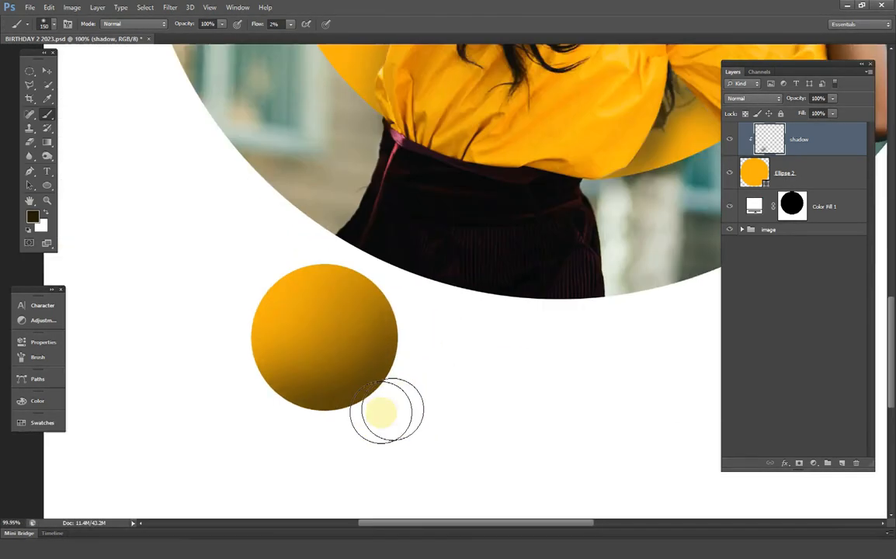
# - Darken the brush colour to near-black and deepen the shadow at the small circle's lower-right edge with a larger soft brush
pyautogui.scroll(3, 376, 411)
pyautogui.click(33, 216)
pyautogui.click(543, 505)
pyautogui.click(692, 374)
pyautogui.press('[')
pyautogui.press('[')
pyautogui.press(']')
pyautogui.press(']')
pyautogui.press(']')
pyautogui.press(']')
pyautogui.scroll(-1, 371, 381)
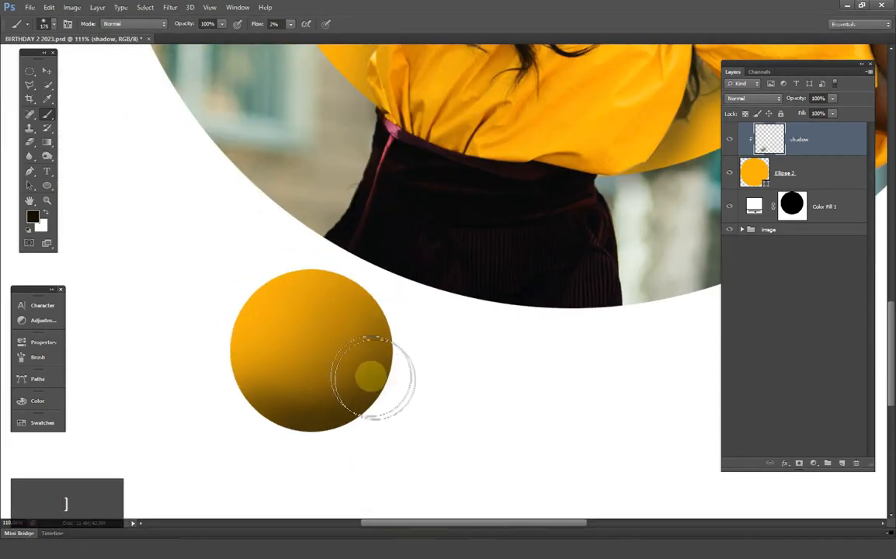
pyautogui.scroll(-2, 370, 396)
pyautogui.scroll(2, 365, 405)
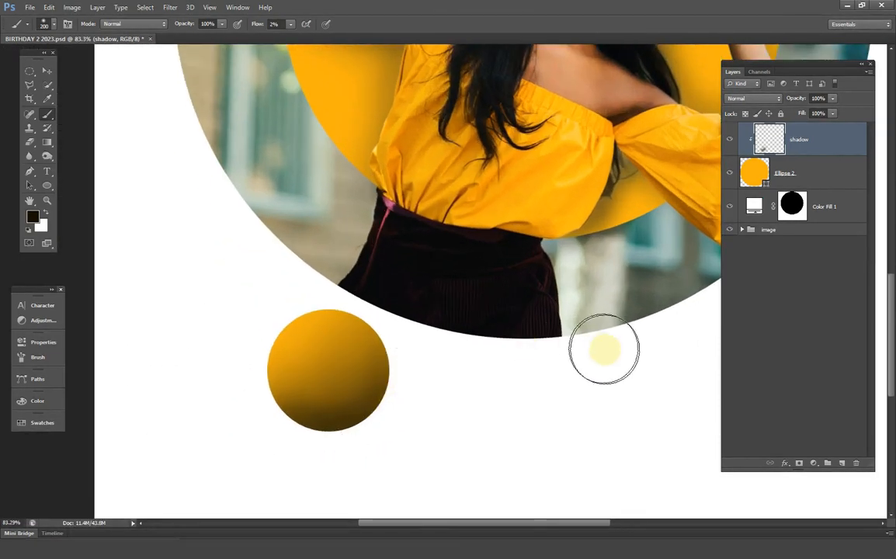
# - Add a new layer named "highlights" above the shadow layer and clip it to the small orange circle
pyautogui.click(842, 464)
pyautogui.click(787, 142)
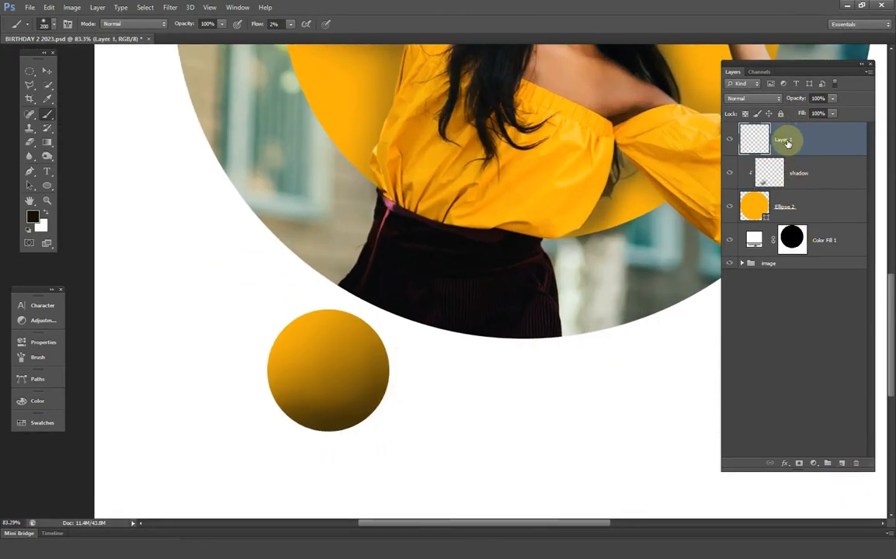
pyautogui.write('High')
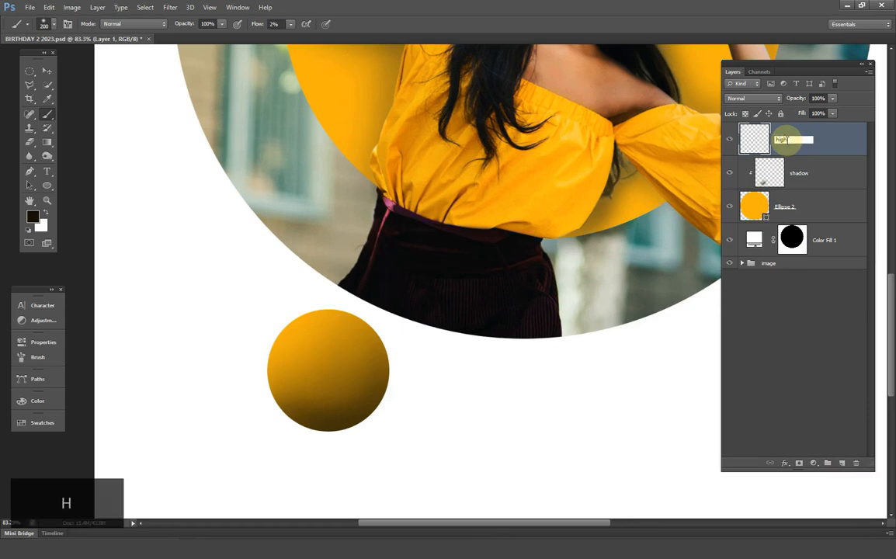
pyautogui.write('lights')
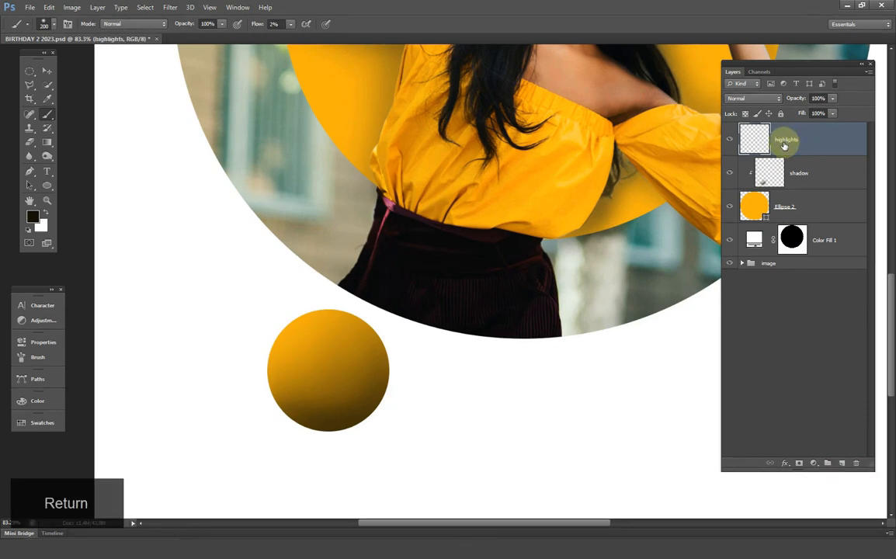
pyautogui.rightClick(785, 144)
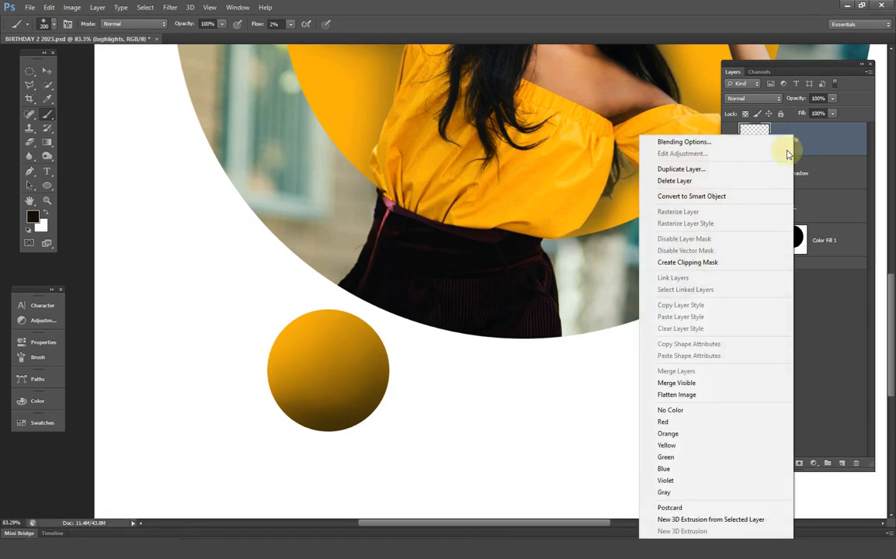
pyautogui.click(713, 262)
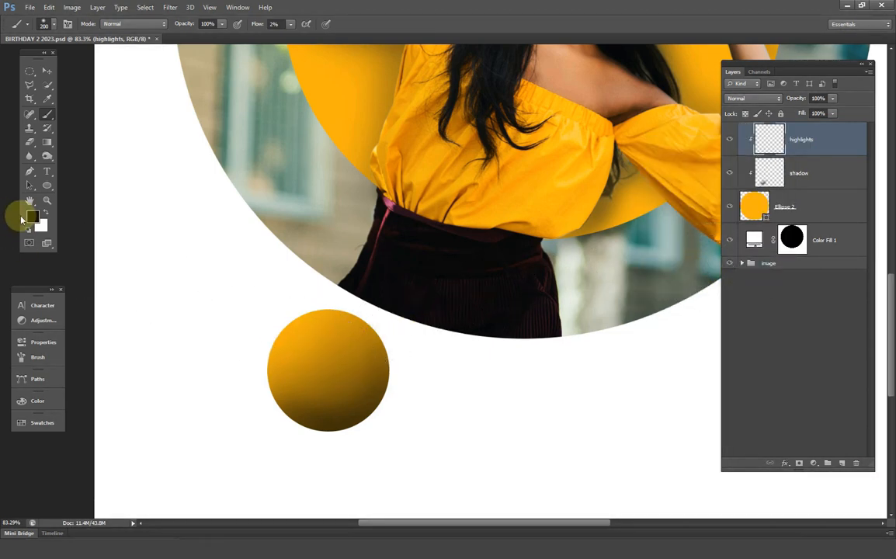
# - Set the brush colour to a lighter tint of the orange sampled from the small circle
pyautogui.click(32, 218)
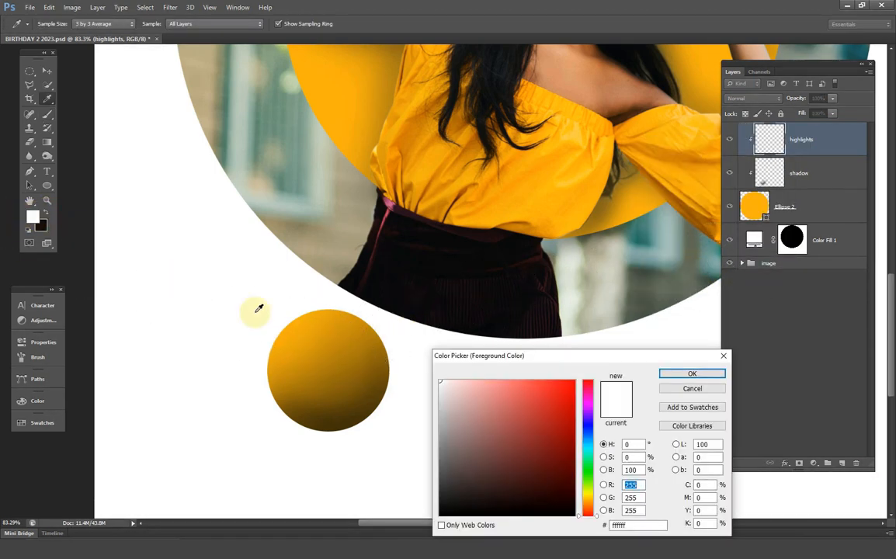
pyautogui.click(302, 325)
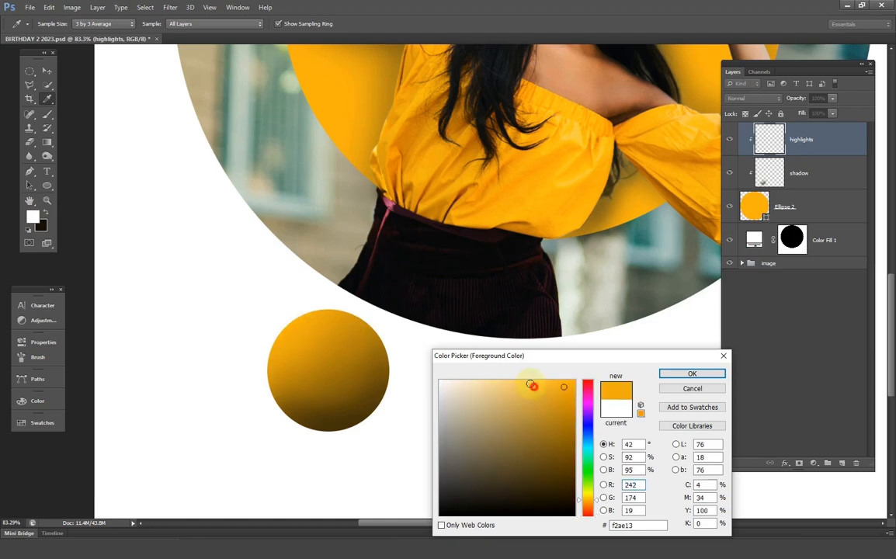
pyautogui.moveTo(532, 386); pyautogui.dragTo(510, 374)
pyautogui.click(670, 372)
pyautogui.press('b')
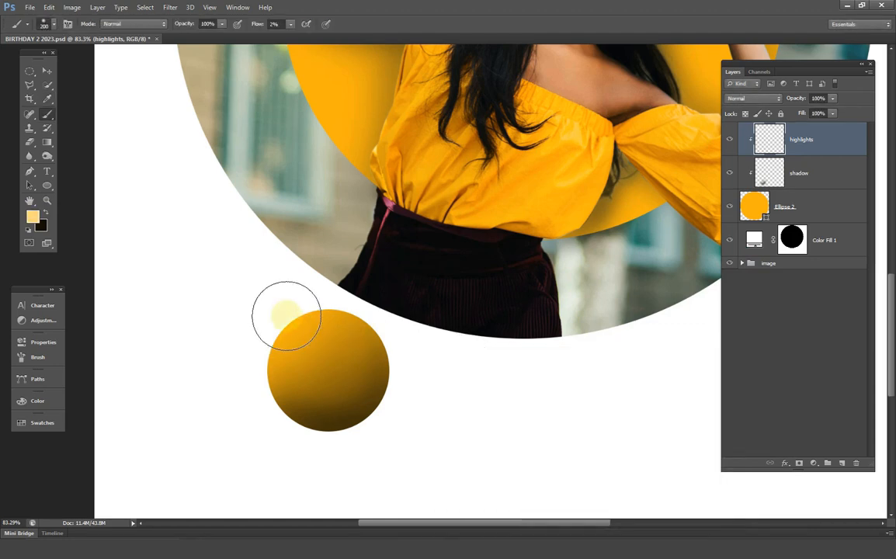
# - Paint soft highlights on the upper-left part of the small circle with 100 px and 175 px brushes at 2% flow
pyautogui.press('[')
pyautogui.press('[')
pyautogui.press('[')
pyautogui.press('[')
pyautogui.moveTo(296, 319)
pyautogui.mouseDown()
pyautogui.moveTo(262, 336)
pyautogui.moveTo(320, 316)
pyautogui.mouseUp()
pyautogui.scroll(6, 286, 337)
pyautogui.moveTo(266, 332)
pyautogui.mouseDown()
pyautogui.moveTo(242, 334)
pyautogui.moveTo(334, 313)
pyautogui.moveTo(254, 360)
pyautogui.moveTo(304, 326)
pyautogui.moveTo(330, 350)
pyautogui.moveTo(355, 320)
pyautogui.mouseUp()
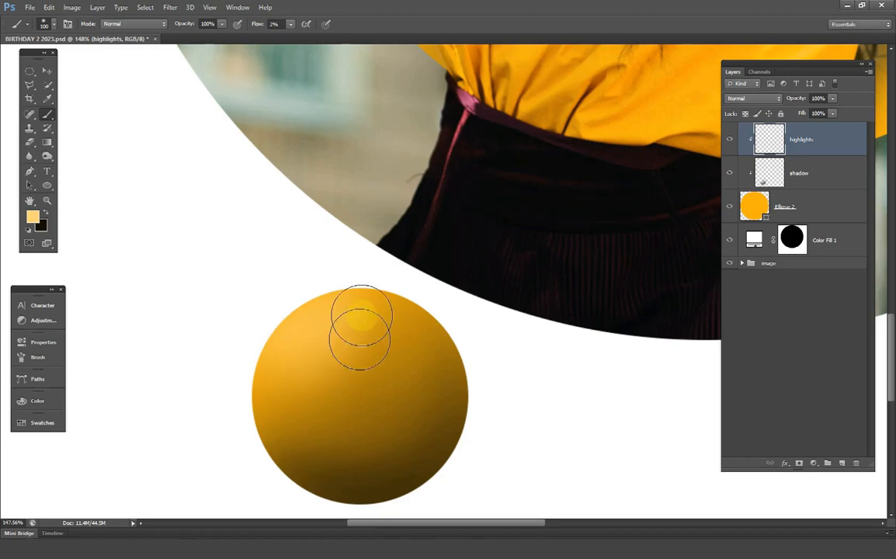
pyautogui.scroll(-6, 310, 311)
pyautogui.scroll(3, 305, 317)
pyautogui.press(']')
pyautogui.press(']')
pyautogui.press(']')
pyautogui.moveTo(276, 287)
pyautogui.mouseDown()
pyautogui.moveTo(350, 274)
pyautogui.moveTo(272, 305)
pyautogui.mouseUp()
pyautogui.scroll(-6, 296, 309)
pyautogui.scroll(5, 322, 323)
pyautogui.scroll(-5, 303, 318)
pyautogui.scroll(2, 339, 329)
pyautogui.moveTo(344, 338)
pyautogui.mouseDown()
pyautogui.moveTo(378, 287)
pyautogui.moveTo(410, 282)
pyautogui.mouseUp()
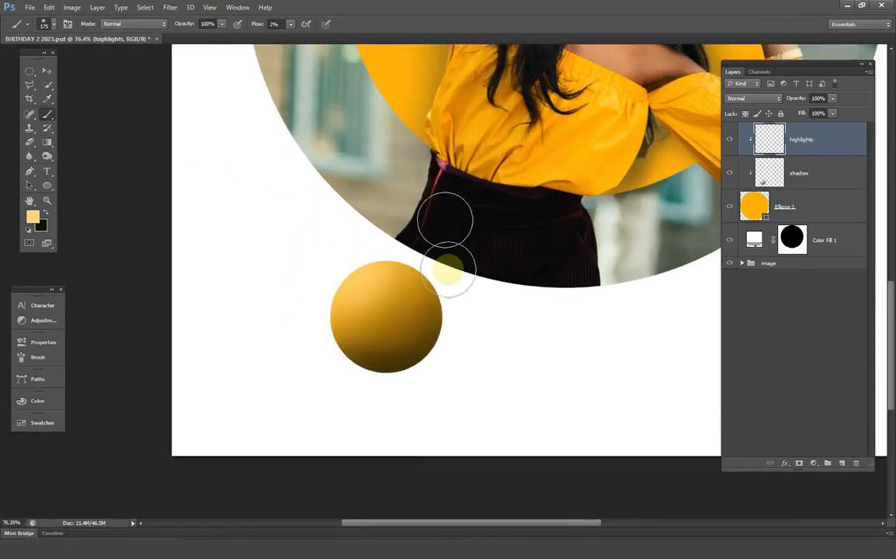
pyautogui.scroll(-2, 441, 284)
pyautogui.scroll(-4, 437, 283)
pyautogui.scroll(4, 315, 453)
# - Set the shadow layer's blend mode to Multiply and its opacity to 82%
pyautogui.click(47, 71)
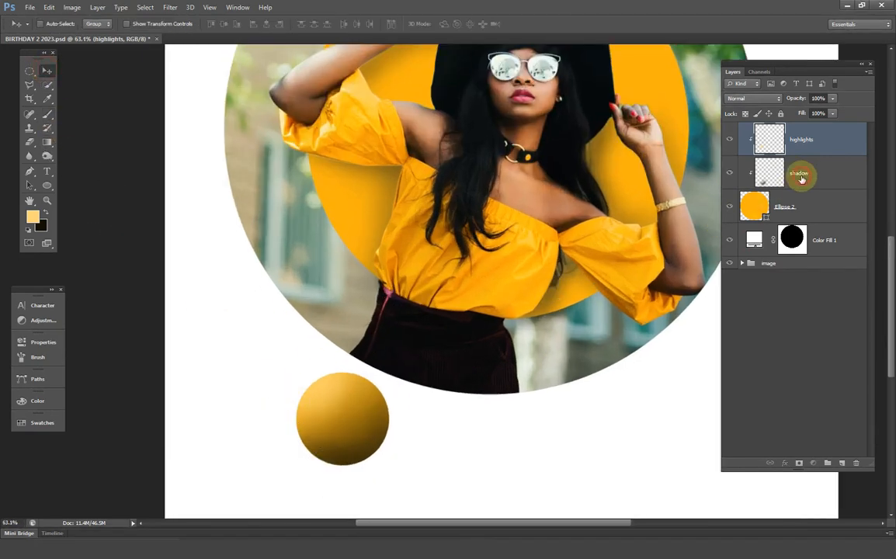
pyautogui.click(801, 178)
pyautogui.click(776, 99)
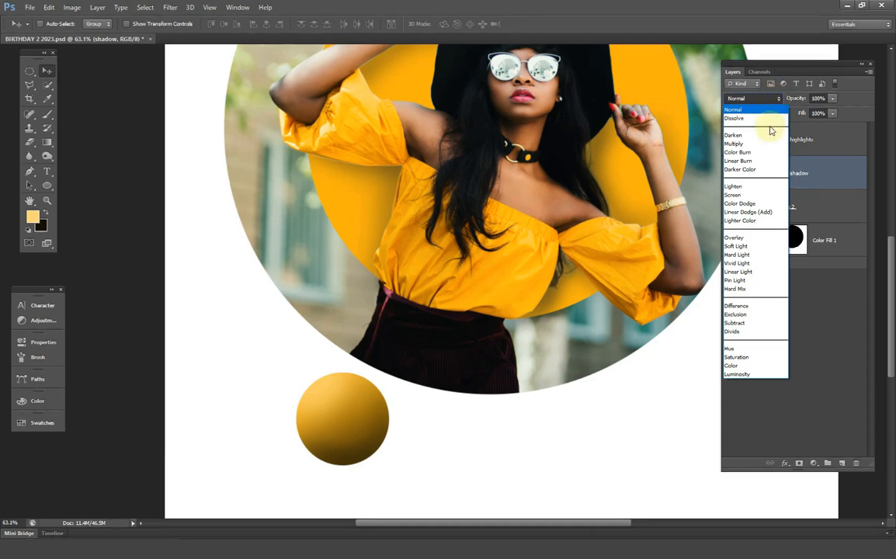
pyautogui.click(761, 143)
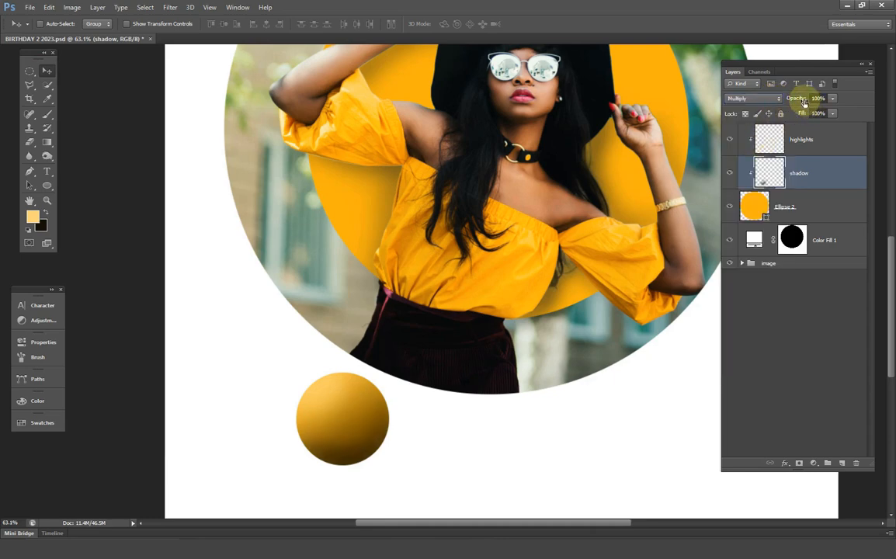
pyautogui.click(795, 100)
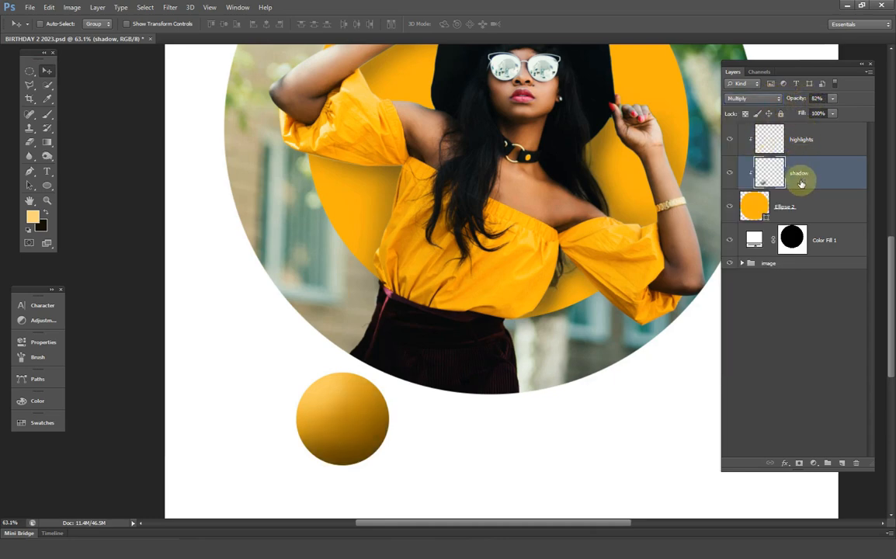
# - Add a new layer named "shadows 2" and move it directly below the small circle's Ellipse 2 layer
pyautogui.click(809, 141)
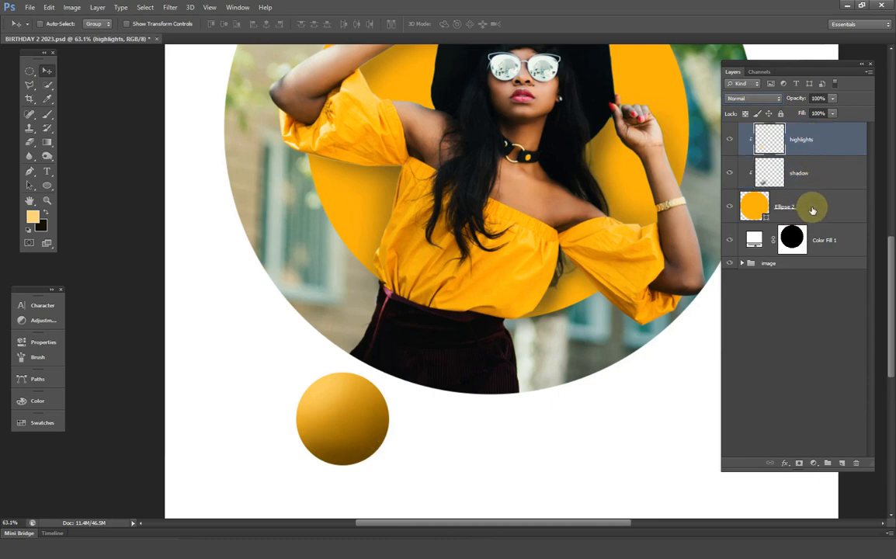
pyautogui.click(842, 463)
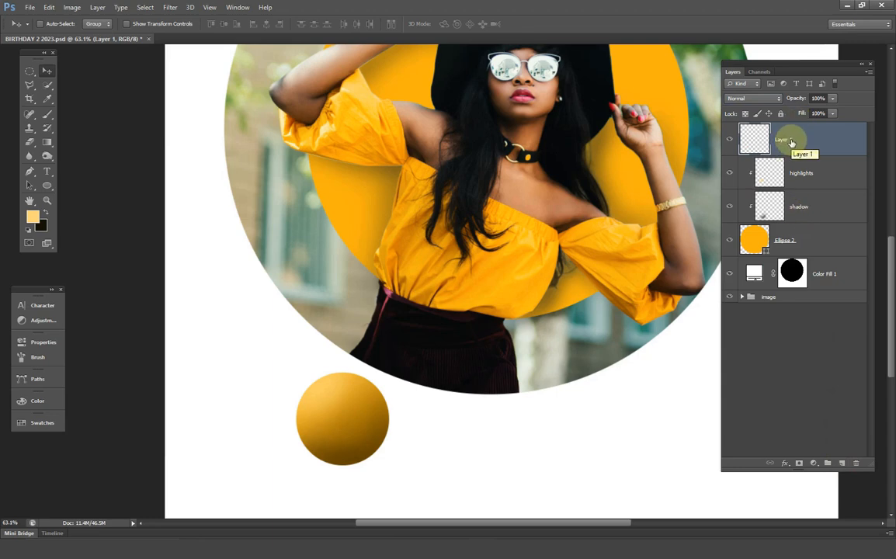
pyautogui.doubleClick(790, 141)
pyautogui.press('BackSpace')
pyautogui.write('shadows 2')
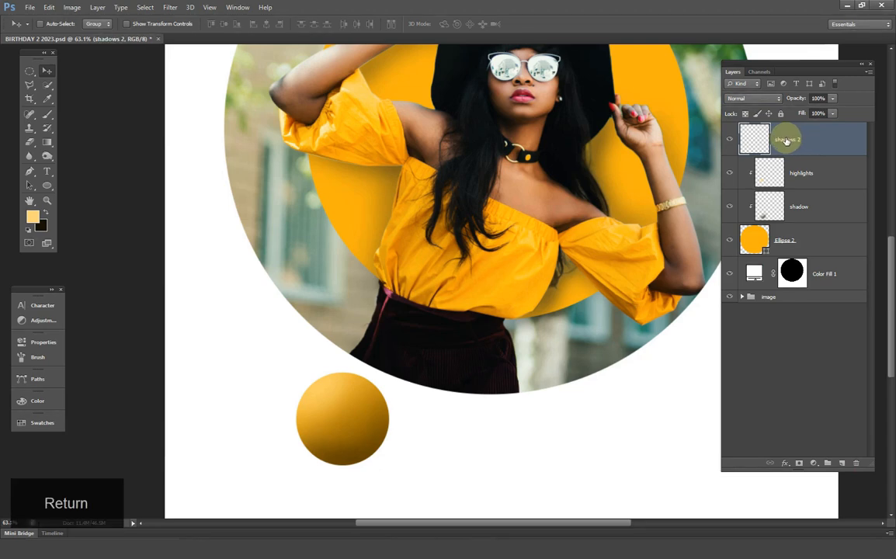
pyautogui.moveTo(786, 140); pyautogui.dragTo(785, 246)
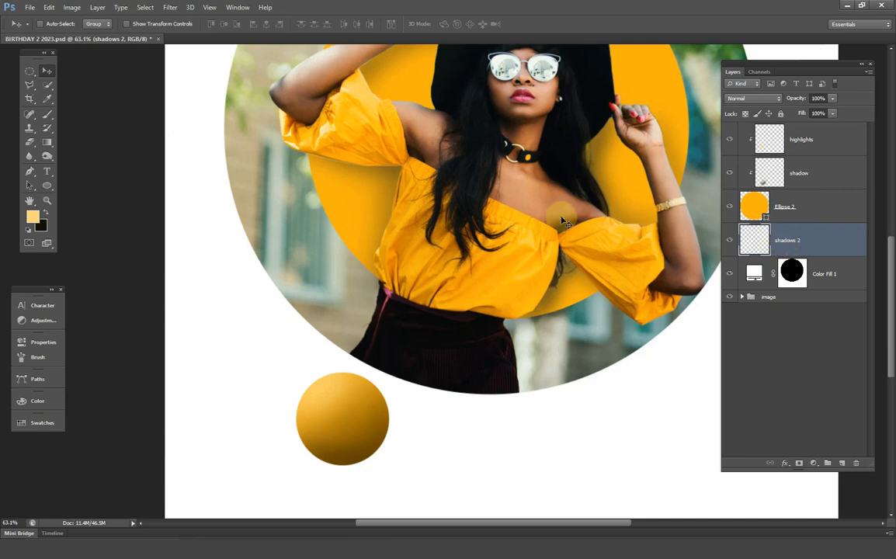
# - Paint one soft near-black dab beside the small circle with a 175 px brush at 100% flow
pyautogui.click(46, 185)
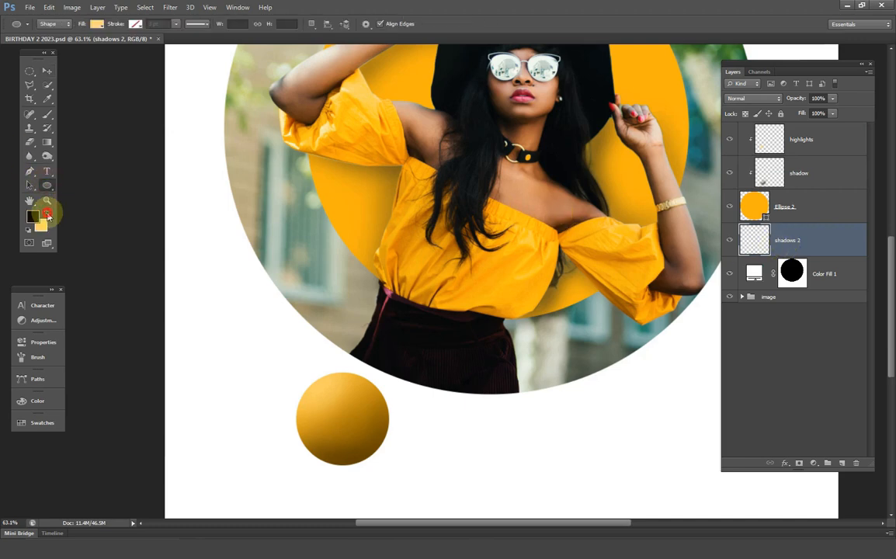
pyautogui.click(36, 221)
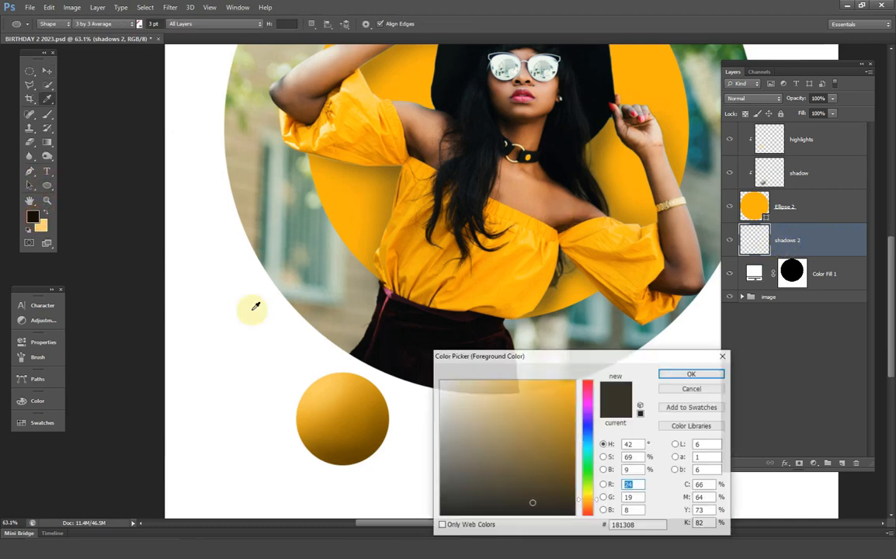
pyautogui.click(689, 378)
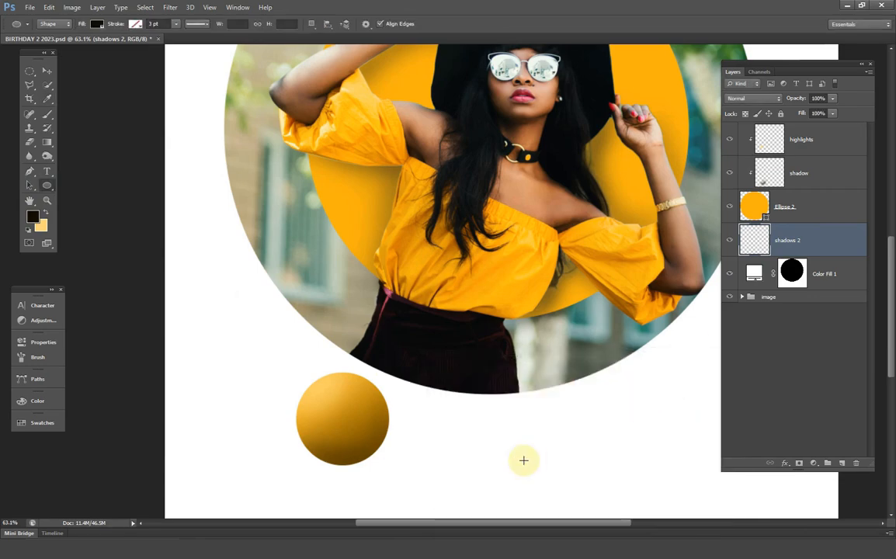
pyautogui.click(46, 114)
pyautogui.rightClick(536, 452)
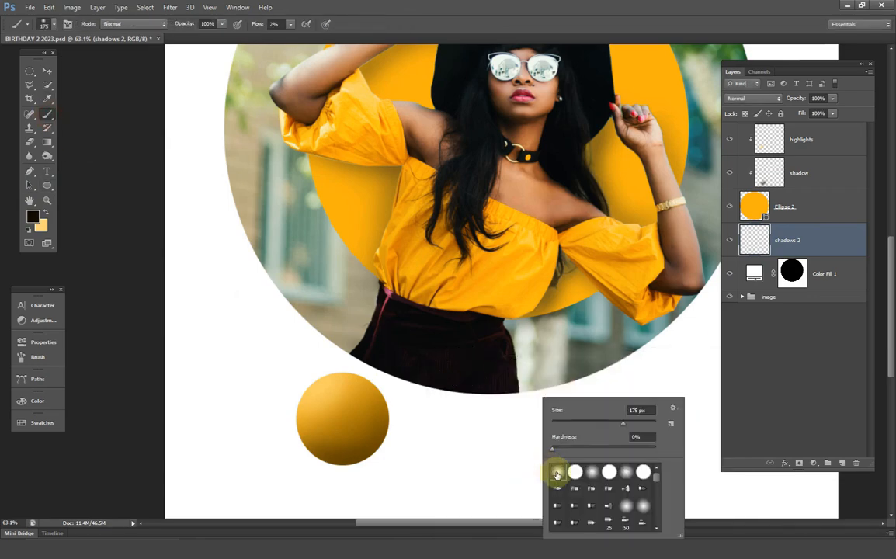
pyautogui.moveTo(257, 24); pyautogui.dragTo(472, 36)
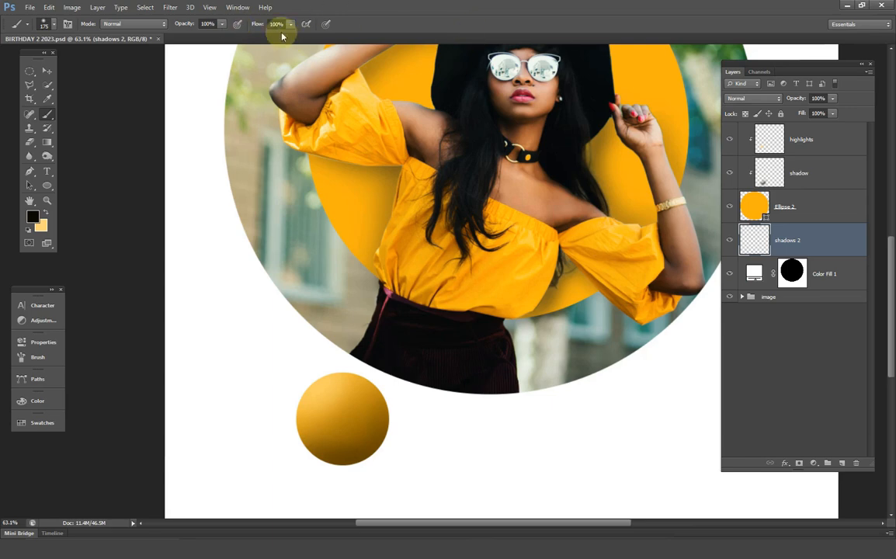
pyautogui.click(484, 457)
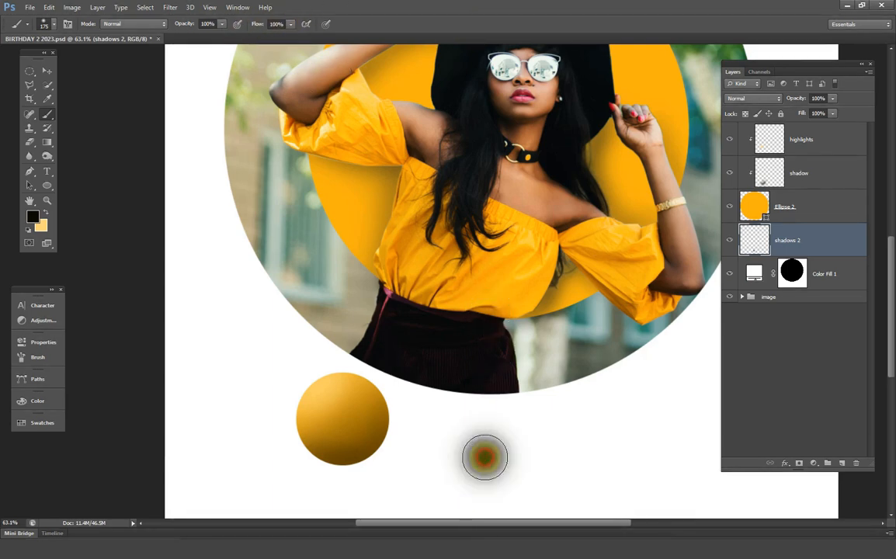
# - Transform the dark dab into a flat, wide ellipse and place it under the small circle's bottom edge
pyautogui.click(50, 73)
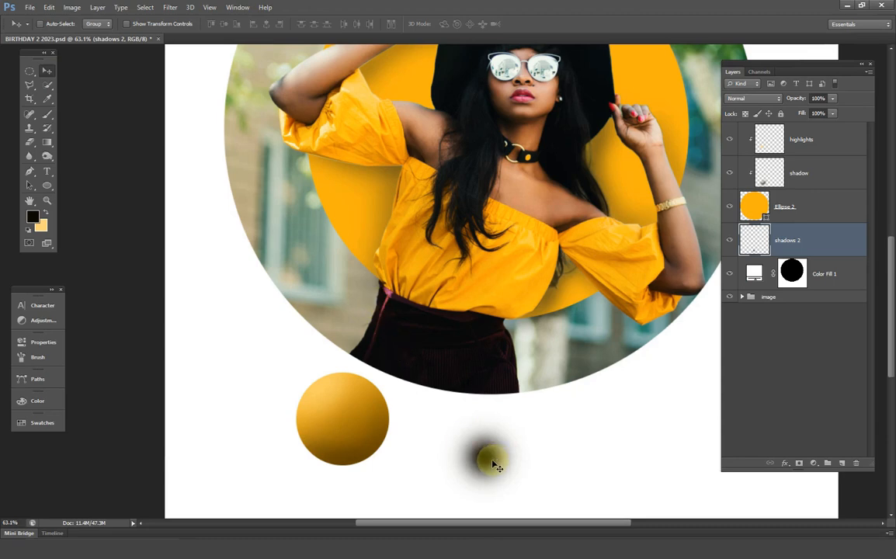
pyautogui.hotkey('ctrl', 't')
pyautogui.moveTo(531, 409)
pyautogui.mouseDown()
pyautogui.moveTo(489, 426)
pyautogui.moveTo(485, 498)
pyautogui.moveTo(353, 471)
pyautogui.mouseUp()
pyautogui.moveTo(381, 465); pyautogui.dragTo(427, 465)
pyautogui.moveTo(404, 463)
pyautogui.mouseDown()
pyautogui.moveTo(357, 472)
pyautogui.moveTo(385, 472)
pyautogui.moveTo(368, 474)
pyautogui.mouseUp()
pyautogui.press('Return')
# - Fine-tune the flat ground shadow and move it slightly up against the bottom of the small circle
pyautogui.scroll(4, 348, 481)
pyautogui.scroll(-2, 385, 467)
pyautogui.hotkey('ctrl', 't')
pyautogui.press('Return')
pyautogui.moveTo(368, 468); pyautogui.dragTo(368, 461)
pyautogui.press('Up')
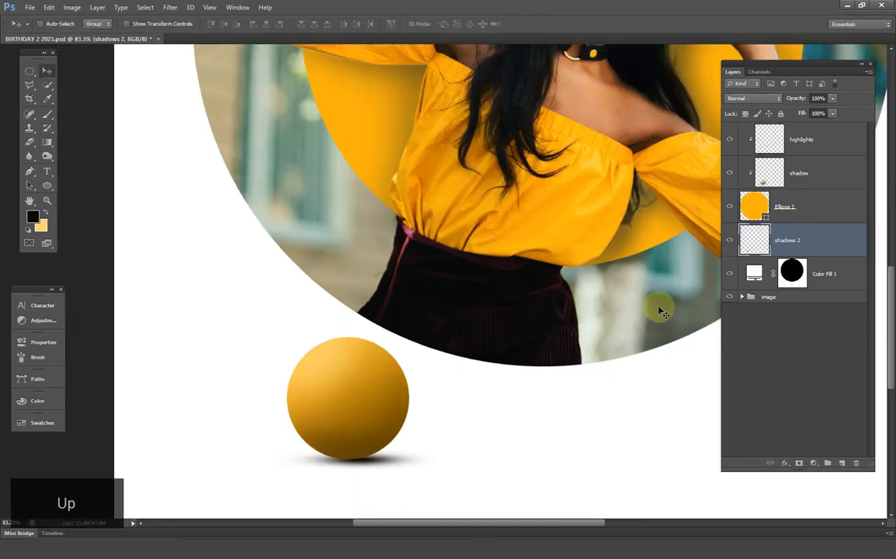
# - Darken the small circle's bottom and lower-right edge on the shadow layer with a small soft brush at 5% flow
pyautogui.click(799, 173)
pyautogui.click(48, 114)
pyautogui.scroll(4, 359, 451)
pyautogui.press('[')
pyautogui.press('[')
pyautogui.press('[')
pyautogui.press('[')
pyautogui.press('[')
pyautogui.press('[')
pyautogui.press('[')
pyautogui.hotkey('ctrl', 'z')
pyautogui.press('[')
pyautogui.press('[')
pyautogui.hotkey('shift', '0')
pyautogui.hotkey('shift', '5')
pyautogui.moveTo(352, 464)
pyautogui.mouseDown()
pyautogui.moveTo(444, 426)
pyautogui.moveTo(418, 433)
pyautogui.mouseUp()
pyautogui.press(']')
pyautogui.scroll(-2, 428, 411)
pyautogui.scroll(2, 428, 411)
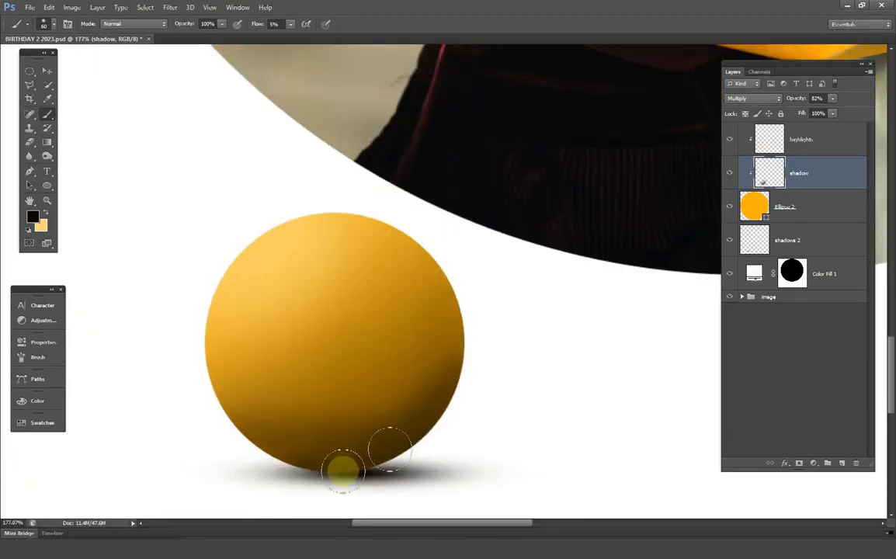
# - Blend more shading across the lower part of the small circle with a 125 px brush at 5% flow
pyautogui.scroll(-6, 437, 474)
pyautogui.press('v')
pyautogui.scroll(5, 318, 463)
pyautogui.press('b')
pyautogui.press(']')
pyautogui.moveTo(374, 413); pyautogui.dragTo(314, 431)
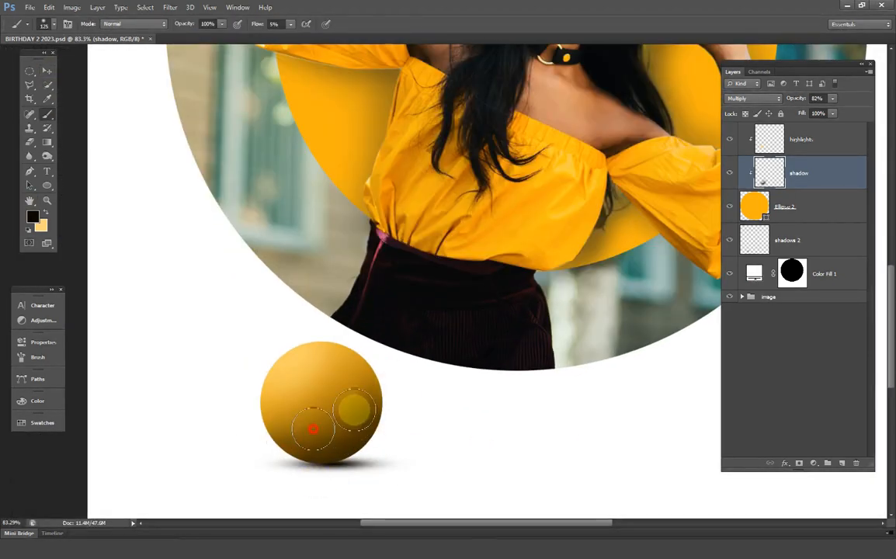
# - Nudge the "shadows 2" ground shadow up and transform it to a slightly wider, thinner shape beneath the small circle
pyautogui.click(47, 71)
pyautogui.click(815, 240)
pyautogui.press('Up')
pyautogui.hotkey('ctrl', 't')
pyautogui.press('Return')
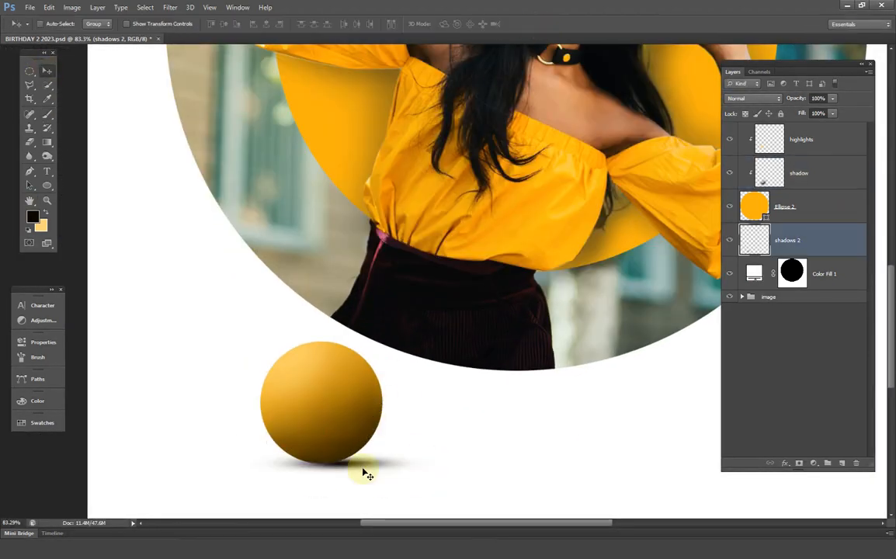
# - Shift the ground shadow sideways so it sits centred beneath the small sphere, and lower its opacity to 67%
pyautogui.click(801, 203)
pyautogui.keyDown('ctrl'); pyautogui.click(819, 146); pyautogui.keyUp('ctrl')
pyautogui.hotkey('ctrl', 't')
pyautogui.press('Escape')
pyautogui.keyDown('ctrl'); pyautogui.click(821, 183); pyautogui.keyUp('ctrl')
pyautogui.hotkey('ctrl', 't')
pyautogui.moveTo(575, 226); pyautogui.dragTo(580, 235)
pyautogui.click(541, 27)
pyautogui.keyDown('ctrl'); pyautogui.click(392, 456); pyautogui.keyUp('ctrl')
pyautogui.moveTo(392, 456); pyautogui.dragTo(373, 458)
pyautogui.scroll(-5, 486, 371)
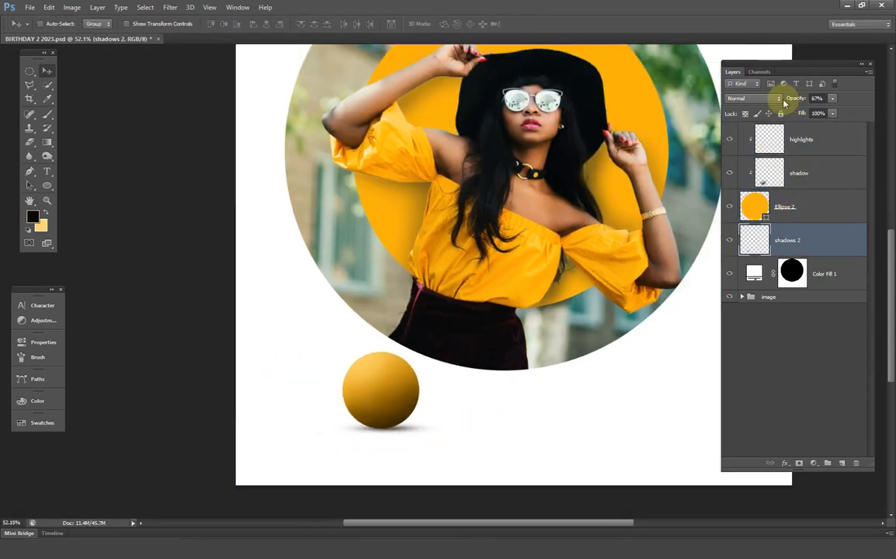
# - Group the sphere's circle, shading and ground shadow layers as "ball" and move the group onto the photo frame's lower-left edge
pyautogui.keyDown('shift'); pyautogui.click(819, 146); pyautogui.keyUp('shift')
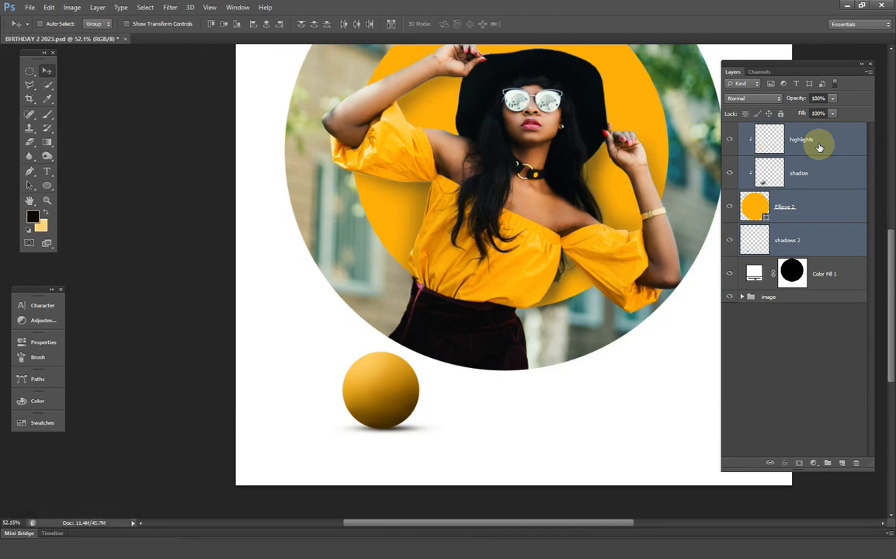
pyautogui.hotkey('ctrl', 'g')
pyautogui.doubleClick(774, 129)
pyautogui.write('B')
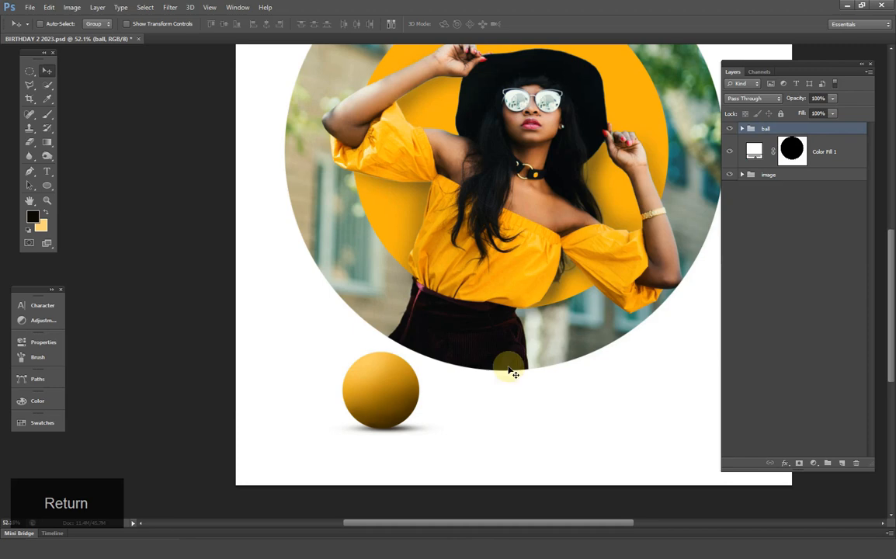
pyautogui.scroll(-3, 510, 369)
pyautogui.moveTo(344, 398); pyautogui.dragTo(326, 357)
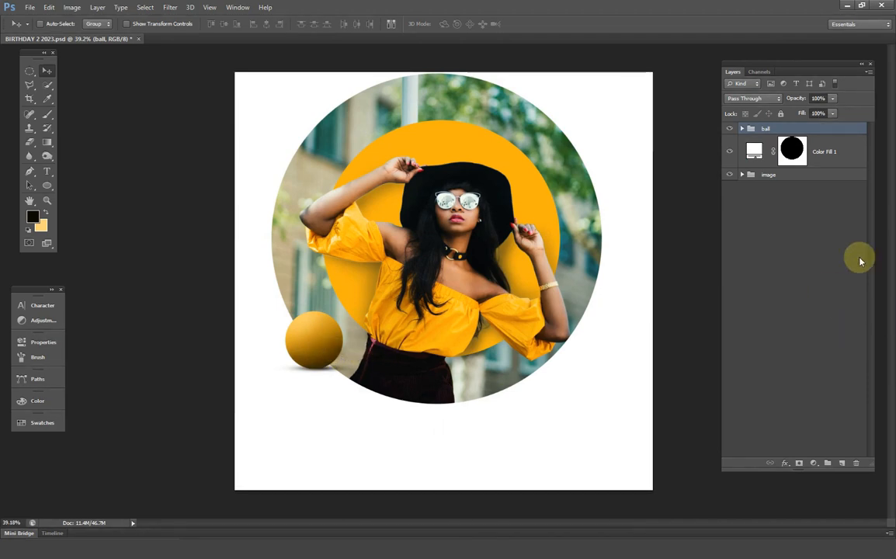
# - Duplicate the ball group, place the copy on the photo frame's lower-right edge and enlarge it slightly
pyautogui.hotkey('ctrl', 'j')
pyautogui.moveTo(326, 340); pyautogui.dragTo(513, 370)
pyautogui.hotkey('ctrl', 't')
pyautogui.moveTo(594, 294); pyautogui.dragTo(617, 273)
pyautogui.click(537, 23)
pyautogui.moveTo(502, 390); pyautogui.dragTo(494, 394)
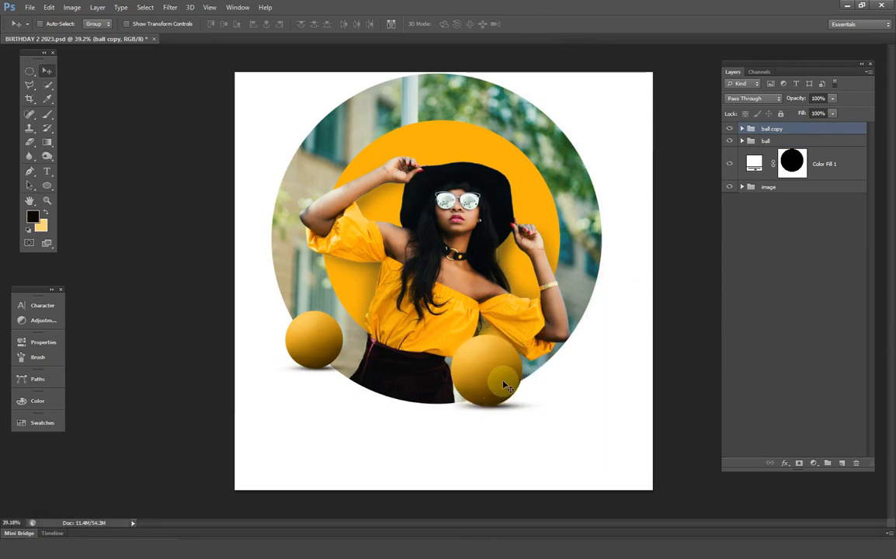
# - Duplicate the lower-right sphere, move the copy onto the photo frame's right edge and scale it slightly larger
pyautogui.hotkey('ctrl', 'j')
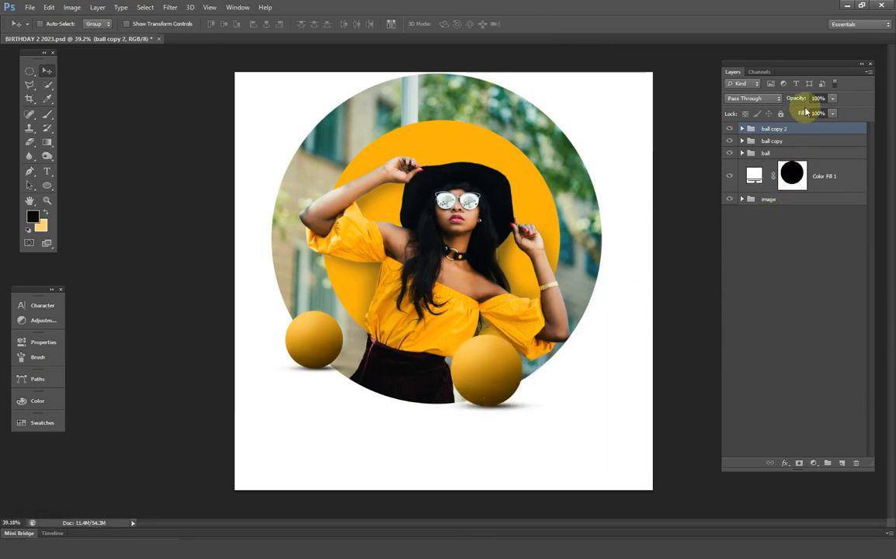
pyautogui.moveTo(494, 383); pyautogui.dragTo(603, 243)
pyautogui.hotkey('ctrl', 't')
pyautogui.keyDown('alt'); pyautogui.keyDown('shift'); pyautogui.moveTo(709, 135); pyautogui.dragTo(722, 124); pyautogui.keyUp('shift'); pyautogui.keyUp('alt')
pyautogui.doubleClick(618, 231)
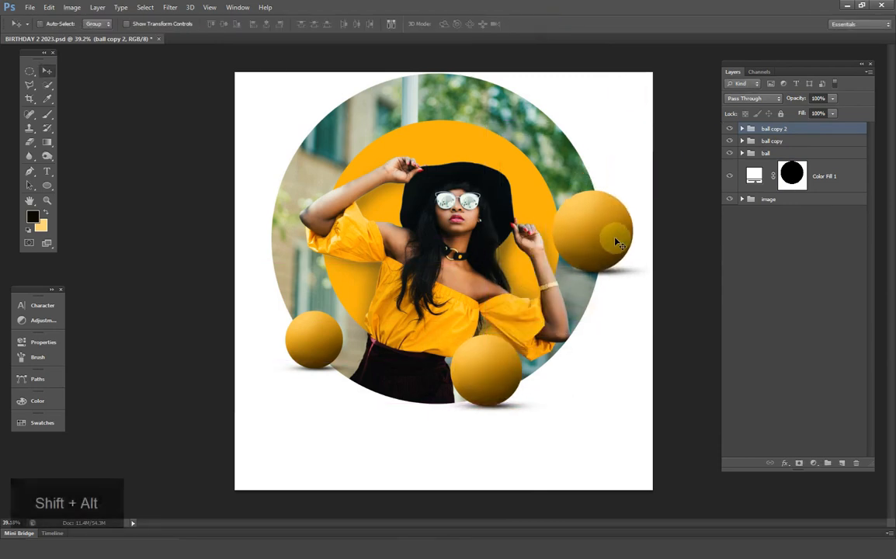
# - Duplicate the right-hand sphere toward the photo frame's upper-left edge, resize the copy and hide it
pyautogui.hotkey('ctrl', 'j')
pyautogui.moveTo(596, 178); pyautogui.dragTo(289, 143)
pyautogui.hotkey('ctrl', 't')
pyautogui.keyDown('alt'); pyautogui.keyDown('shift'); pyautogui.moveTo(236, 90); pyautogui.dragTo(318, 109); pyautogui.keyUp('shift'); pyautogui.keyUp('alt')
pyautogui.press('Return')
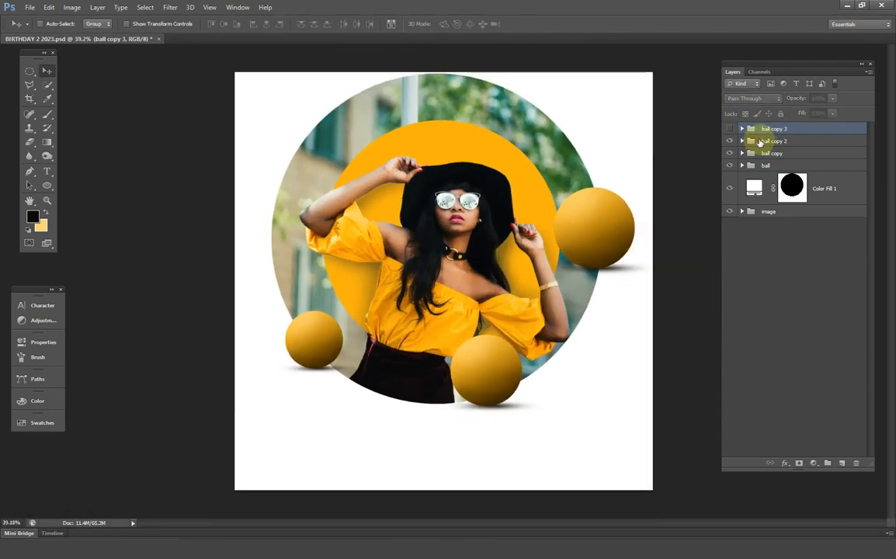
# - Place another copy of the right-hand sphere partly cut off at the canvas's upper edge, and shift the original slightly outward
pyautogui.hotkey('ctrl', 'j')
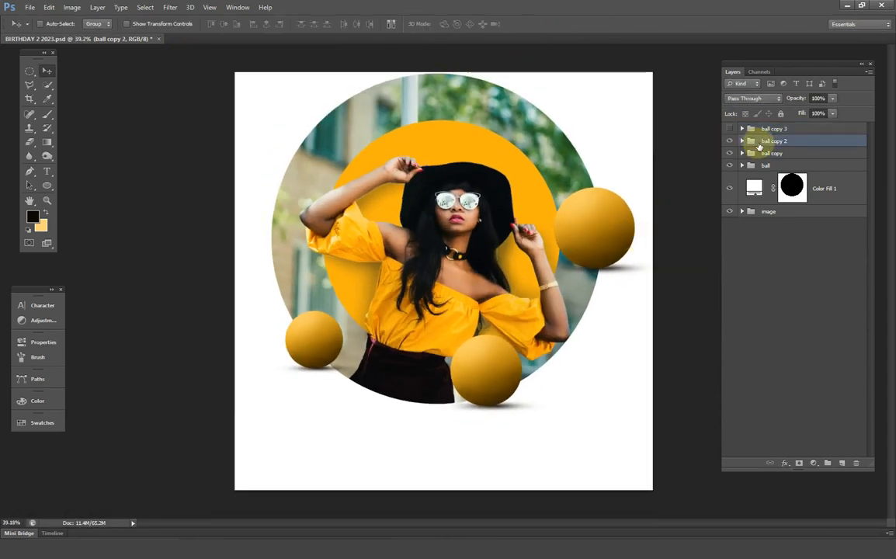
pyautogui.moveTo(602, 196); pyautogui.dragTo(550, 56)
pyautogui.keyDown('ctrl'); pyautogui.click(634, 244); pyautogui.keyUp('ctrl')
pyautogui.moveTo(634, 245)
pyautogui.mouseDown()
pyautogui.moveTo(651, 235)
pyautogui.moveTo(651, 249)
pyautogui.mouseUp()
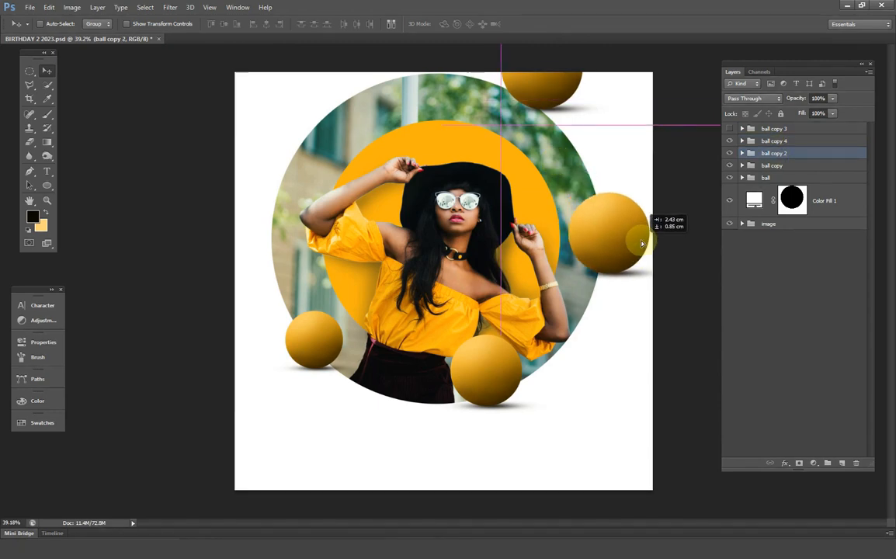
# - Move the bottom sphere slightly left and raise the left-hand sphere along the photo frame's edge
pyautogui.moveTo(486, 379)
pyautogui.keyDown('ctrl'); pyautogui.mouseDown()
pyautogui.moveTo(500, 382)
pyautogui.moveTo(472, 376)
pyautogui.mouseUp(); pyautogui.keyUp('ctrl')
pyautogui.click(776, 177)
pyautogui.moveTo(319, 341); pyautogui.dragTo(324, 354)
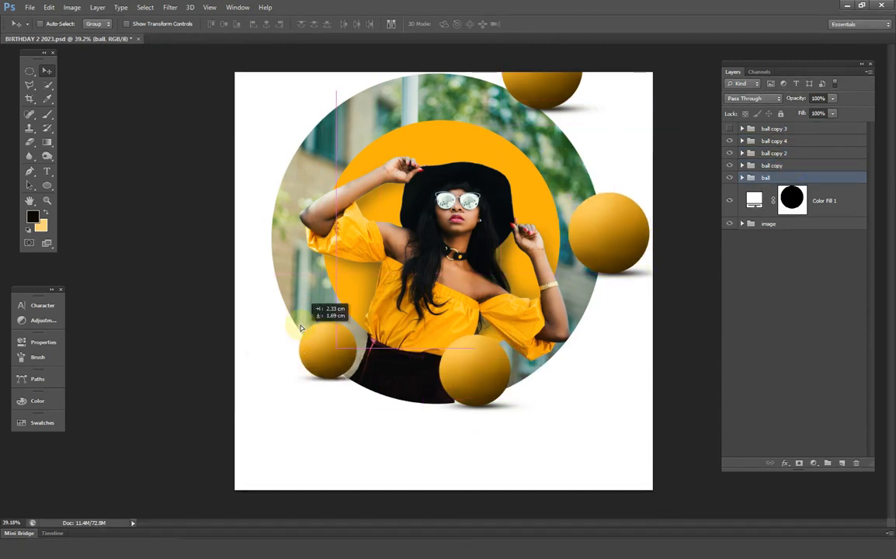
pyautogui.moveTo(325, 354); pyautogui.dragTo(310, 322)
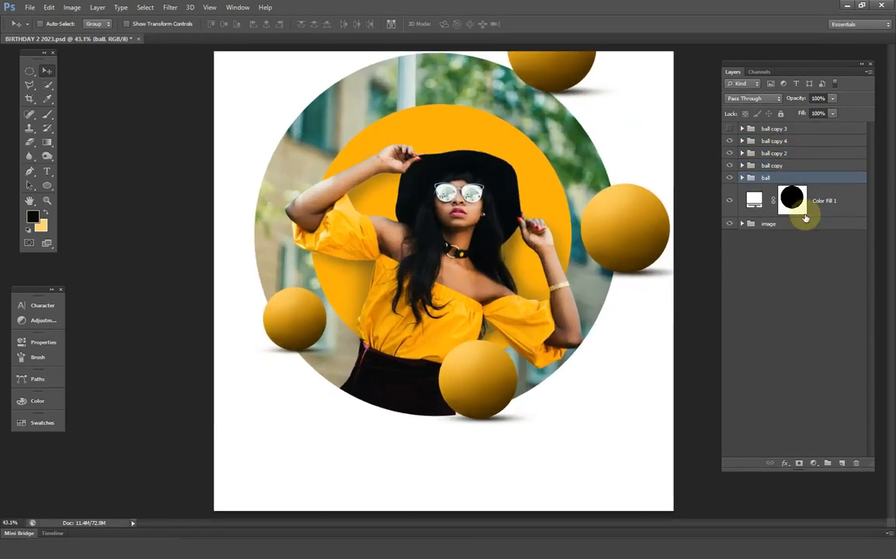
# - Add the text "happy" in black 72 pt Fredoka One on the white area below the photo frame's lower-left side
pyautogui.click(773, 128)
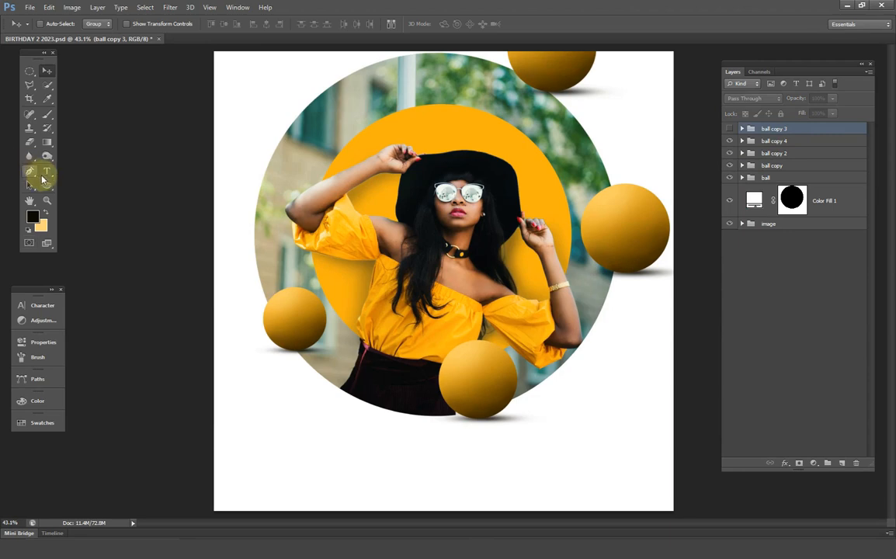
pyautogui.click(45, 173)
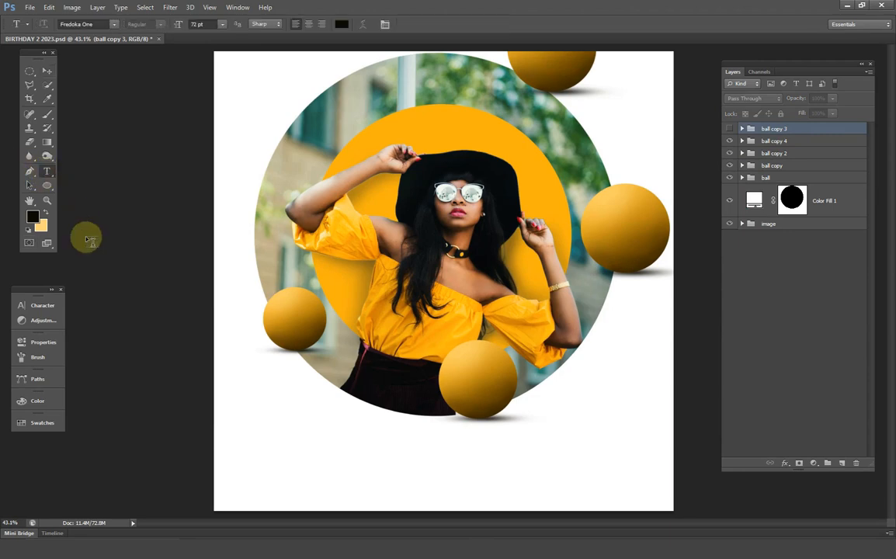
pyautogui.click(250, 425)
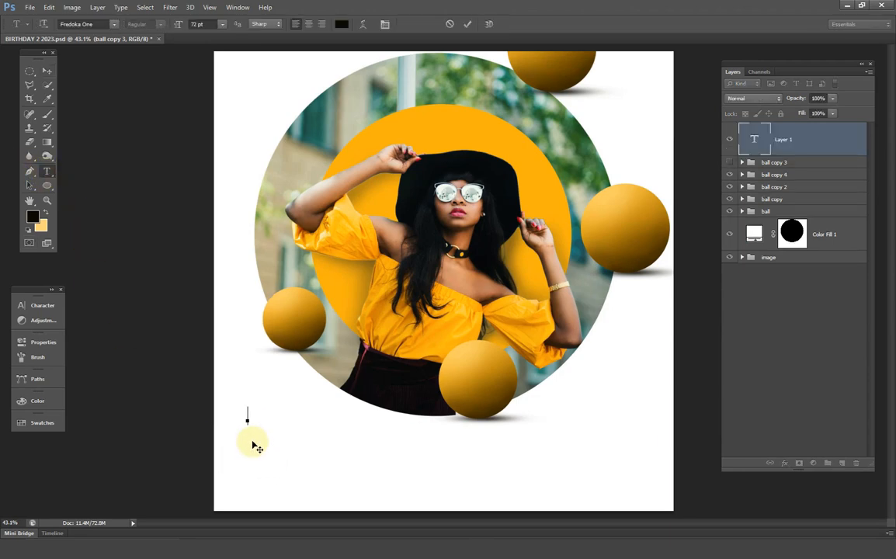
pyautogui.write('happ')
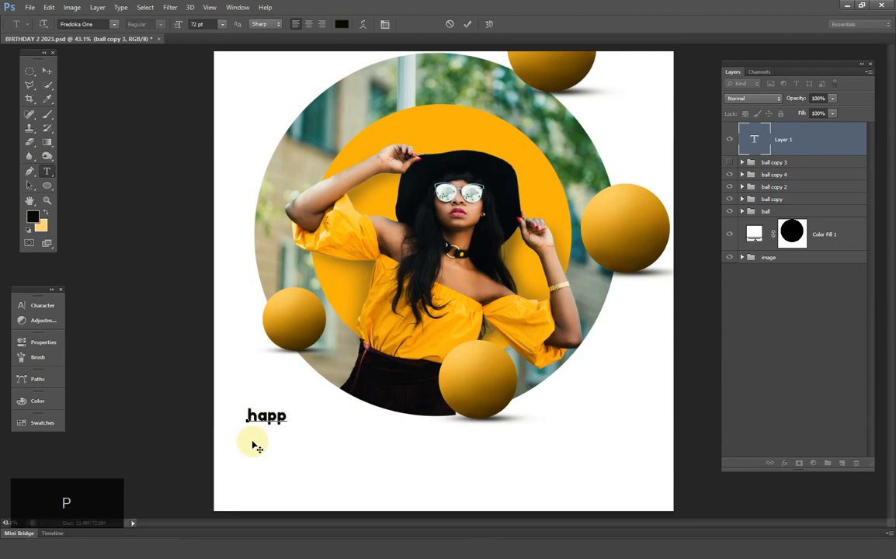
pyautogui.write('y')
pyautogui.click(468, 24)
# - Add "birth" and "day" as two separate text layers staggered below "happy"
pyautogui.click(257, 452)
pyautogui.write('birth')
pyautogui.click(326, 473)
pyautogui.write('ay')
pyautogui.click(467, 24)
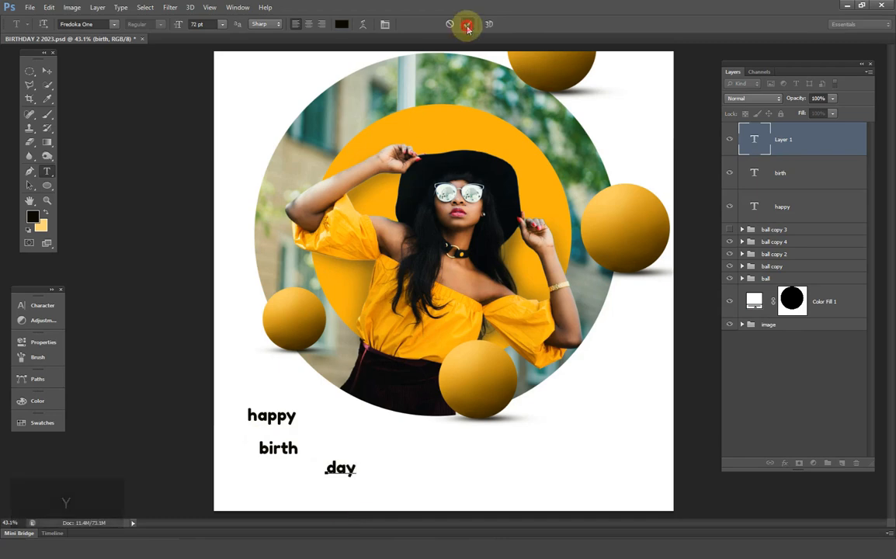
# - Move the word "happy" slightly up, clear of "birth"
pyautogui.click(47, 71)
pyautogui.click(784, 207)
pyautogui.moveTo(253, 439); pyautogui.dragTo(377, 386)
# - Enlarge "birth" proportionally by about 319% and again by about 119%, placing it beneath "happy"
pyautogui.click(781, 172)
pyautogui.hotkey('ctrl', 't')
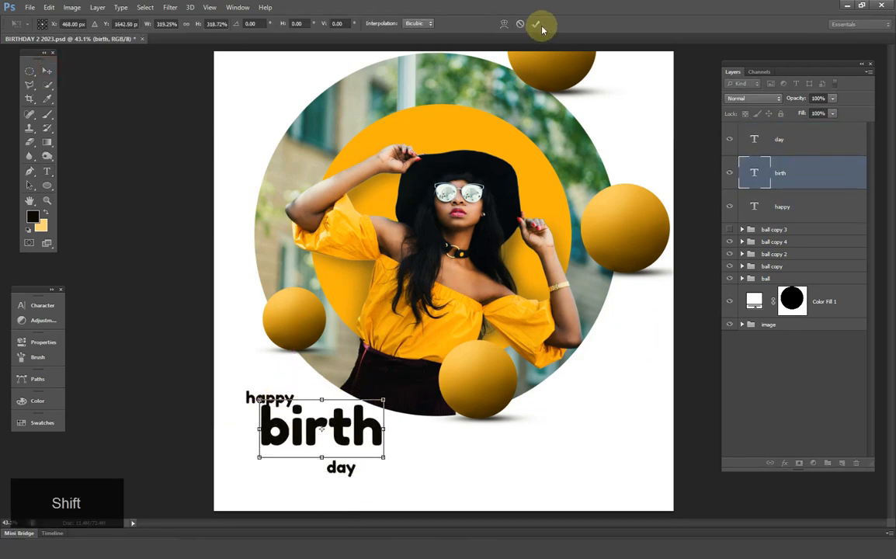
pyautogui.click(535, 23)
pyautogui.moveTo(334, 430); pyautogui.dragTo(313, 444)
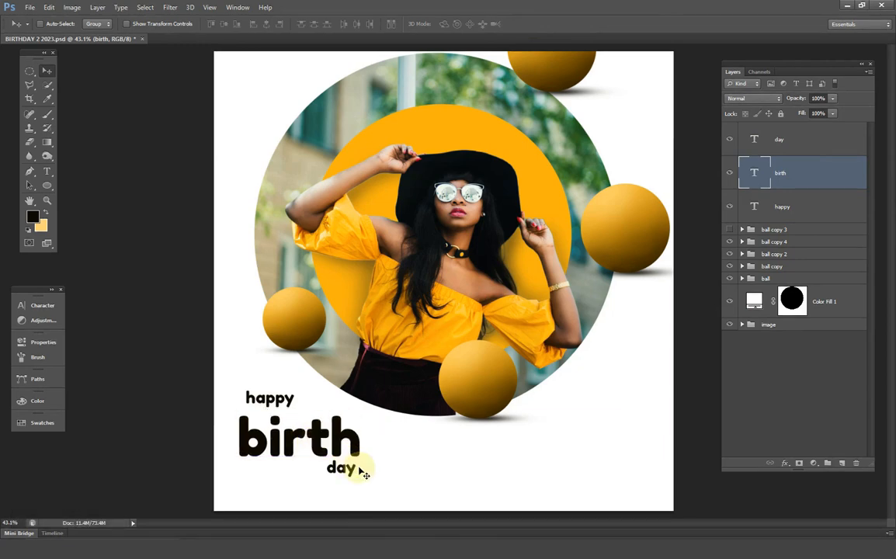
pyautogui.hotkey('ctrl', 't')
pyautogui.moveTo(360, 391); pyautogui.dragTo(385, 387)
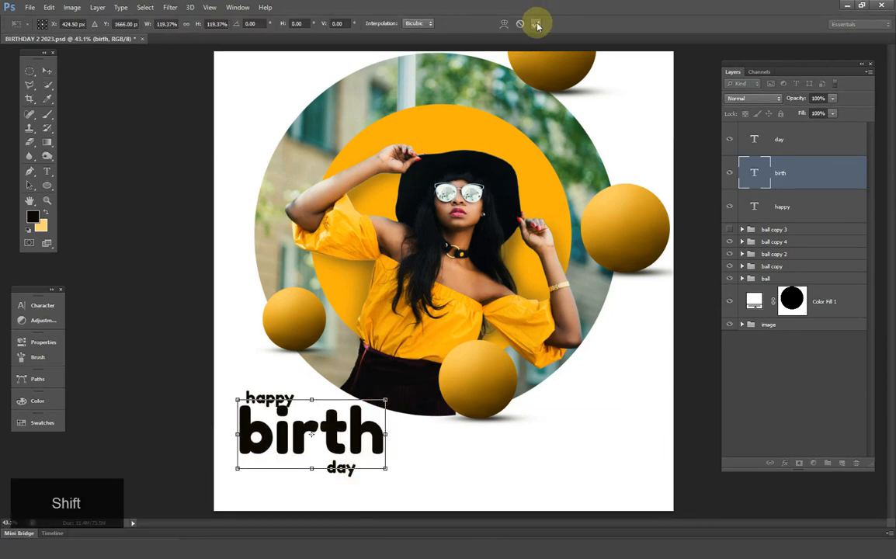
pyautogui.click(534, 23)
# - Enlarge "day" to about 260 pt, raise "birth" and stack "day" directly beneath it
pyautogui.click(43, 305)
pyautogui.click(799, 142)
pyautogui.moveTo(320, 448); pyautogui.dragTo(394, 435)
pyautogui.click(810, 179)
pyautogui.click(784, 142)
pyautogui.hotkey('ctrl', 't')
pyautogui.click(535, 24)
pyautogui.keyDown('ctrl'); pyautogui.click(807, 173); pyautogui.keyUp('ctrl')
pyautogui.moveTo(320, 423); pyautogui.dragTo(318, 388)
pyautogui.click(804, 143)
pyautogui.moveTo(310, 441); pyautogui.dragTo(284, 463)
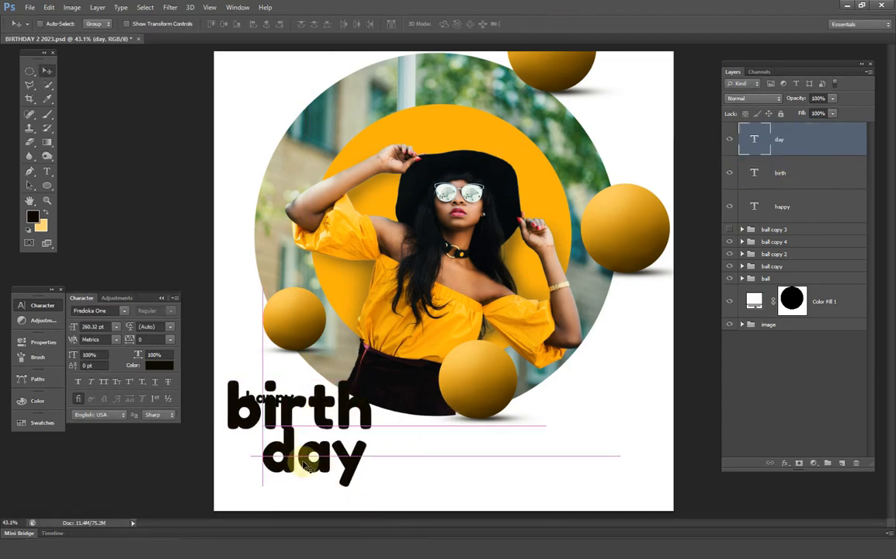
# - Nudge "day" up and slightly left so it sits tightly under "birth"
pyautogui.scroll(5, 256, 458)
pyautogui.press('Left')
pyautogui.press('Up')
pyautogui.press('Up')
pyautogui.press('Up')
pyautogui.press('Up')
pyautogui.press('Up')
pyautogui.press('Up')
pyautogui.press('Up')
pyautogui.press('Up')
pyautogui.press('Up')
pyautogui.press('Up')
pyautogui.press('Up')
pyautogui.press('Up')
# - Enlarge "day" slightly and nudge it further left and up so its letters interlock with "birth"
pyautogui.hotkey('ctrl', 't')
pyautogui.moveTo(496, 366); pyautogui.dragTo(503, 361)
pyautogui.click(535, 22)
pyautogui.press('Left')
pyautogui.press('Left')
pyautogui.press('Left')
pyautogui.press('Left')
pyautogui.press('Up')
pyautogui.press('Up')
pyautogui.press('Up')
pyautogui.press('Up')
pyautogui.press('Up')
pyautogui.press('Up')
# - Move "happy" to just above the left end of "birth"
pyautogui.click(802, 213)
pyautogui.moveTo(350, 371); pyautogui.dragTo(310, 306)
pyautogui.scroll(-8, 379, 384)
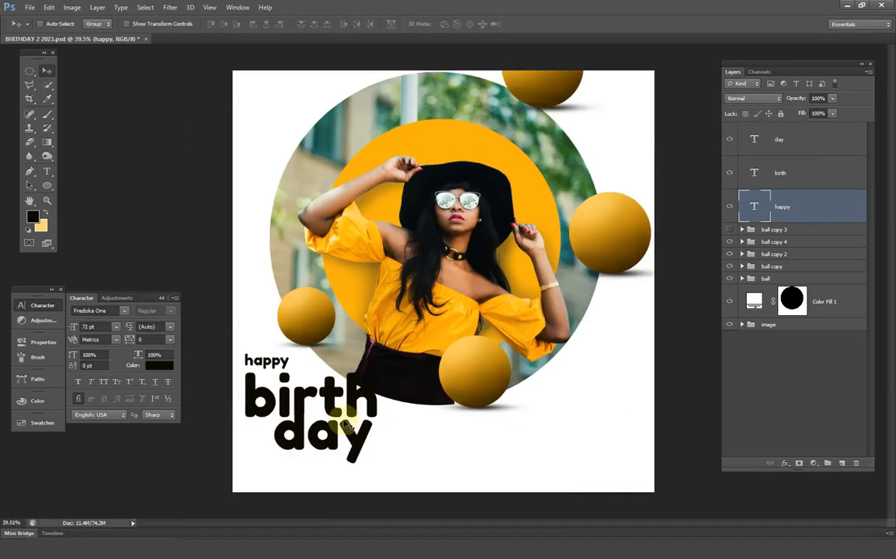
# - Set "birth" and "day" to Montserrat ExtraBold and shift "day" slightly to realign it under "birth"
pyautogui.scroll(2, 380, 384)
pyautogui.keyDown('shift'); pyautogui.click(805, 144); pyautogui.keyUp('shift')
pyautogui.keyDown('ctrl'); pyautogui.click(794, 210); pyautogui.keyUp('ctrl')
pyautogui.click(109, 311)
pyautogui.write('Montserrat')
pyautogui.press('Return')
pyautogui.click(170, 311)
pyautogui.click(156, 396)
pyautogui.click(792, 150)
pyautogui.moveTo(271, 450)
pyautogui.mouseDown()
pyautogui.moveTo(290, 464)
pyautogui.moveTo(281, 457)
pyautogui.mouseUp()
pyautogui.press('Up')
# - Change the font family of "birth" and "day" to Poppins
pyautogui.keyDown('ctrl'); pyautogui.click(783, 178); pyautogui.keyUp('ctrl')
pyautogui.click(100, 310)
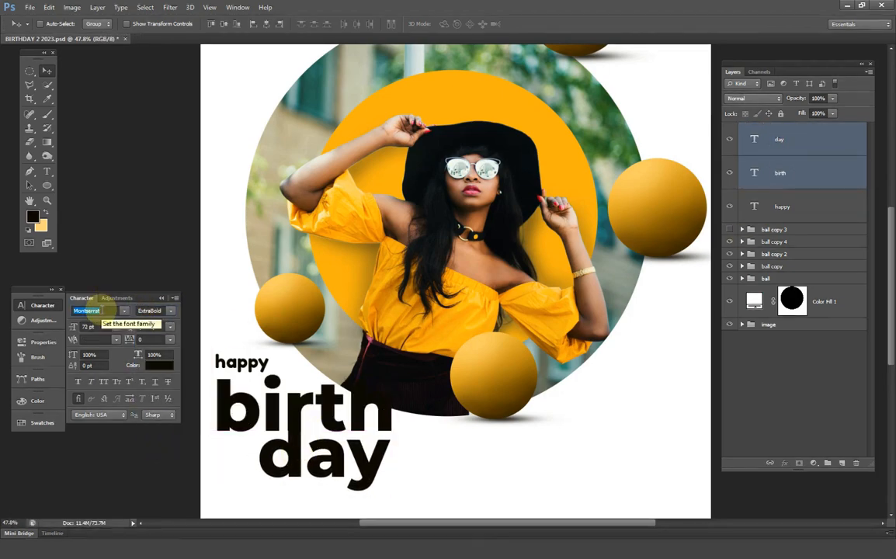
pyautogui.write('Poppins')
pyautogui.press('Return')
# - Nudge "birth" right and down and scale it down slightly so it fits against "day"
pyautogui.click(782, 168)
pyautogui.press('Right')
pyautogui.press('Down')
pyautogui.scroll(6, 305, 435)
pyautogui.hotkey('ctrl', 't')
pyautogui.moveTo(500, 295); pyautogui.dragTo(496, 299)
pyautogui.click(533, 28)
pyautogui.press('Down')
pyautogui.scroll(-4, 519, 290)
# - Move "birth" and "day" together slightly down on the canvas
pyautogui.keyDown('ctrl'); pyautogui.click(781, 140); pyautogui.keyUp('ctrl')
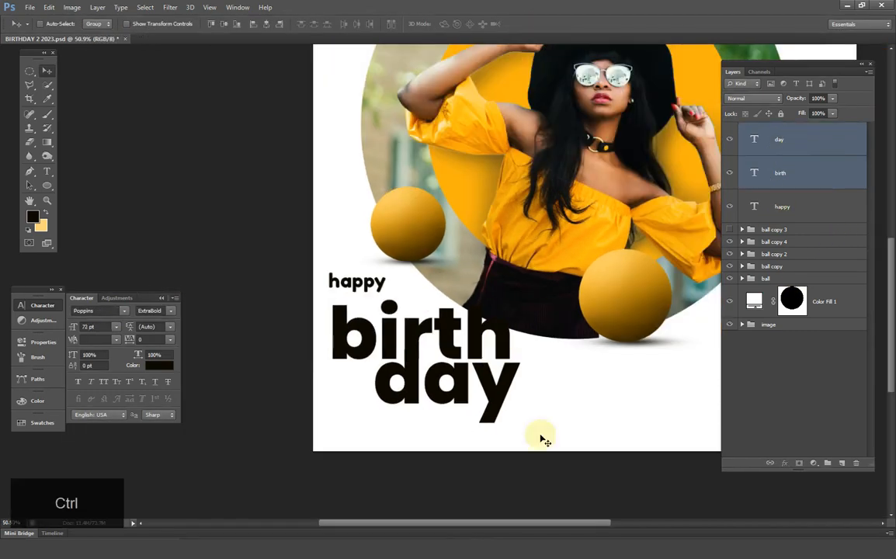
pyautogui.hotkey('ctrl', '0')
pyautogui.moveTo(355, 408); pyautogui.dragTo(356, 415)
pyautogui.press('Up')
# - Enlarge "happy" to about 91 pt and position it just above "birth", aligned with its left edge
pyautogui.click(780, 205)
pyautogui.moveTo(280, 364); pyautogui.dragTo(304, 368)
pyautogui.hotkey('ctrl', 't')
pyautogui.click(532, 25)
pyautogui.moveTo(300, 427); pyautogui.dragTo(305, 426)
pyautogui.hotkey('ctrl', '-')
pyautogui.hotkey('ctrl', '0')
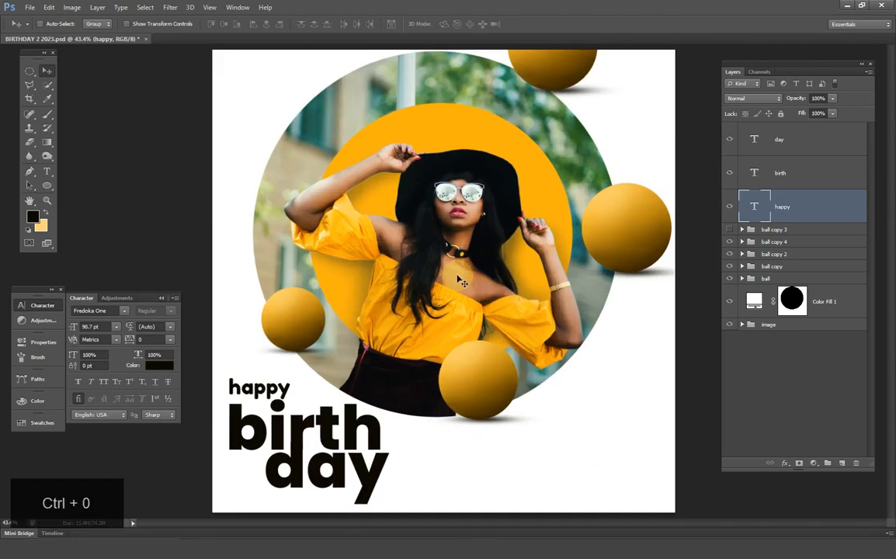
# - Group the "birth" and "day" text layers and name the group "birthday"
pyautogui.click(46, 171)
pyautogui.keyDown('ctrl'); pyautogui.click(780, 173); pyautogui.keyUp('ctrl')
pyautogui.keyDown('ctrl'); pyautogui.click(780, 140); pyautogui.keyUp('ctrl')
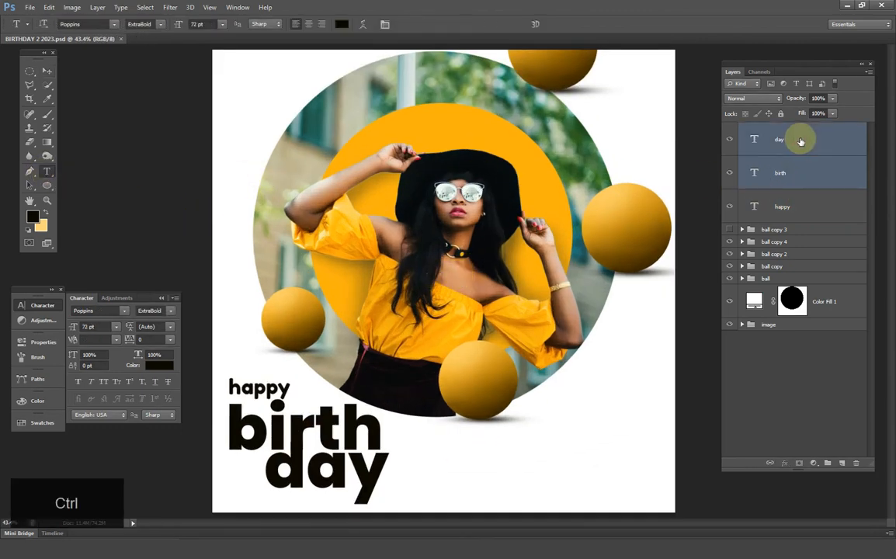
pyautogui.hotkey('ctrl', 'g')
pyautogui.doubleClick(774, 129)
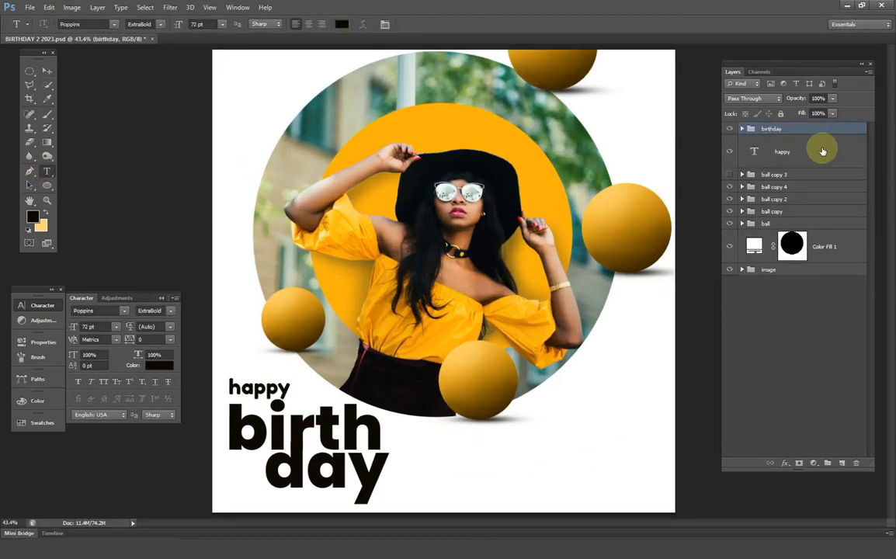
# - Add the celebrant's first name in lowercase 72 pt Poppins ExtraBold on the white area below the bottom sphere
pyautogui.click(467, 466)
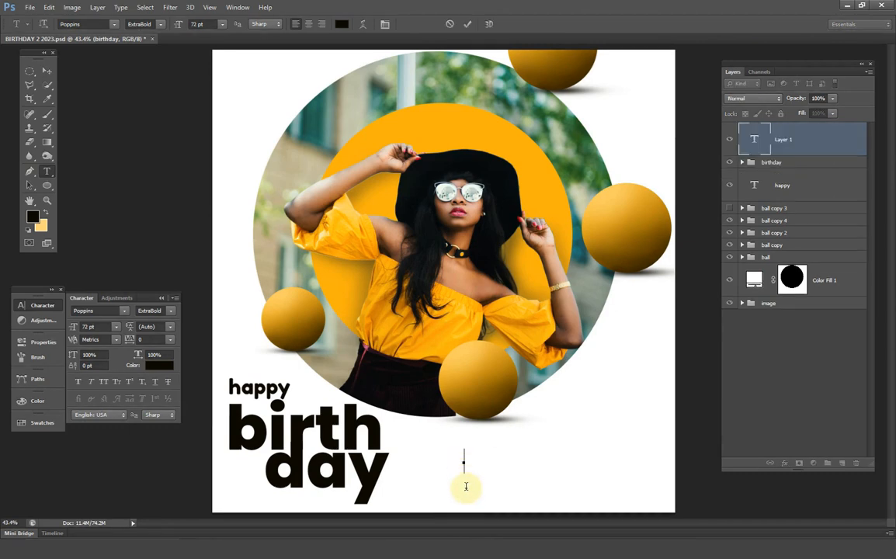
pyautogui.write('Jucy')
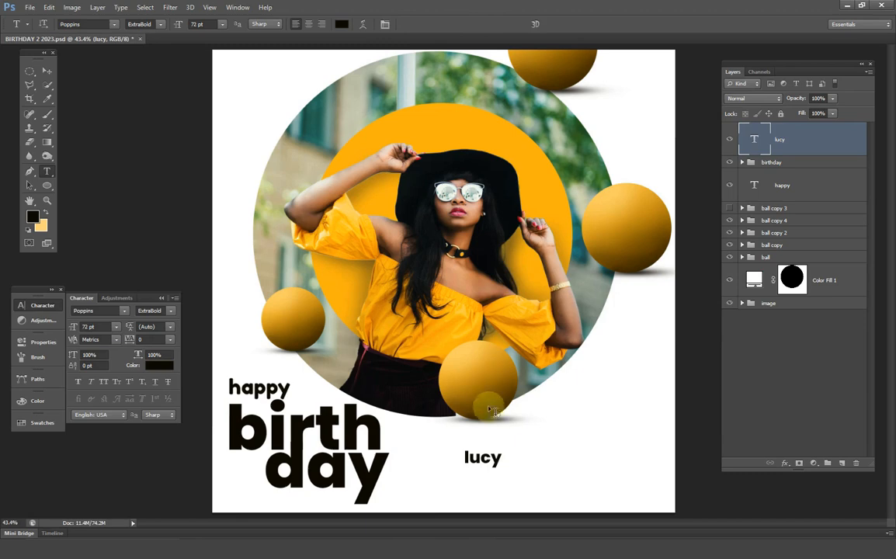
pyautogui.click(48, 73)
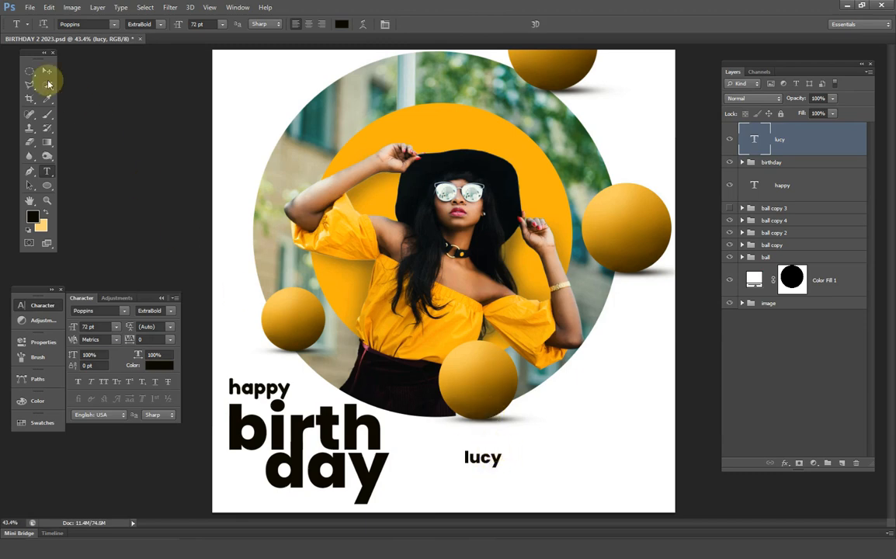
# - Scale the celebrant's name proportionally to about 400% and move it down beside the "birthday" text
pyautogui.hotkey('ctrl', 't')
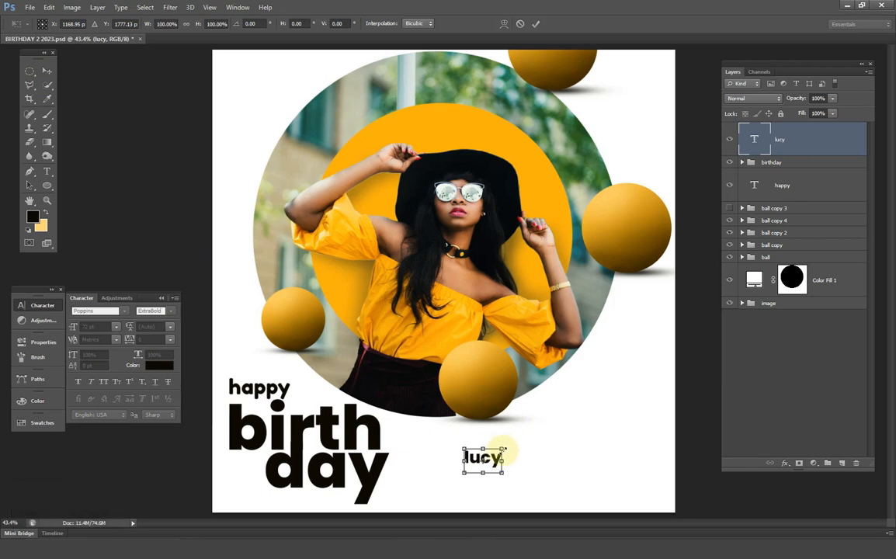
pyautogui.moveTo(502, 448); pyautogui.dragTo(614, 376)
pyautogui.moveTo(553, 427); pyautogui.dragTo(552, 470)
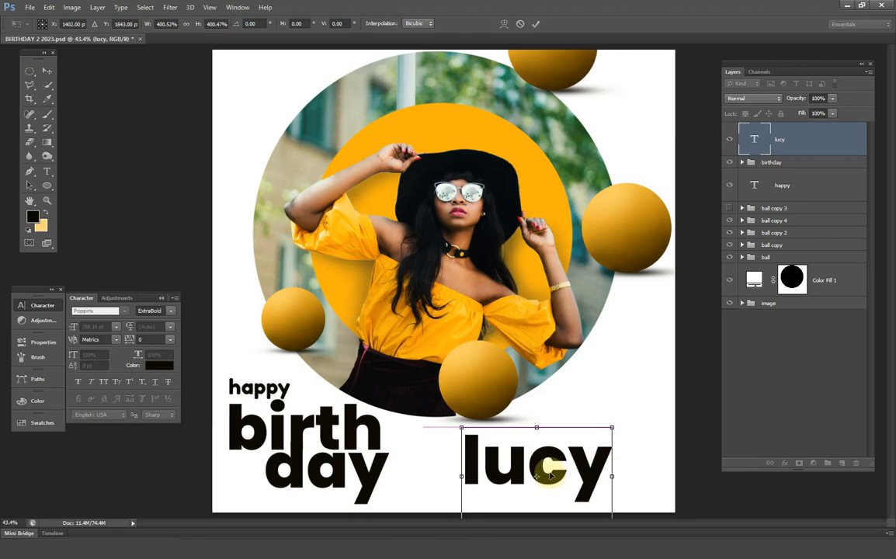
pyautogui.click(536, 23)
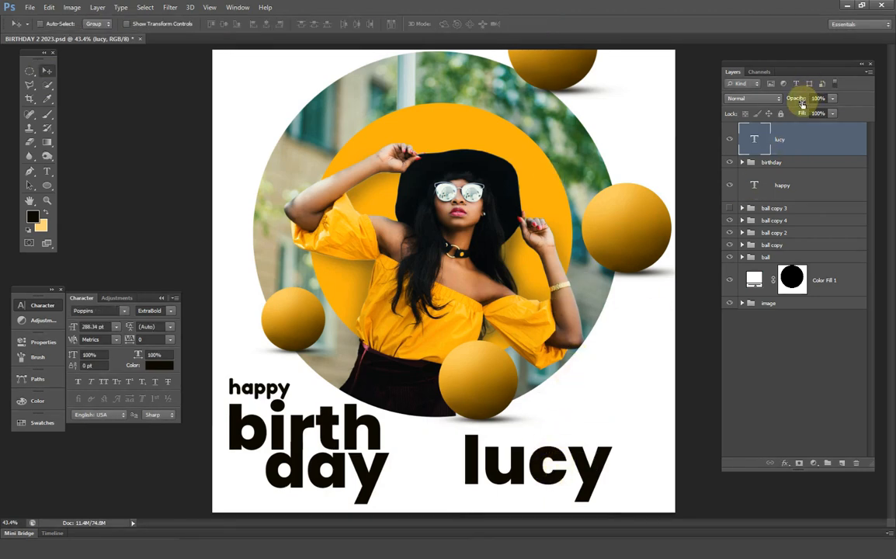
# - Fade the celebrant's name to 10% opacity, scale it to about 142% and position it beside the "birthday" text
pyautogui.moveTo(784, 102); pyautogui.dragTo(643, 423)
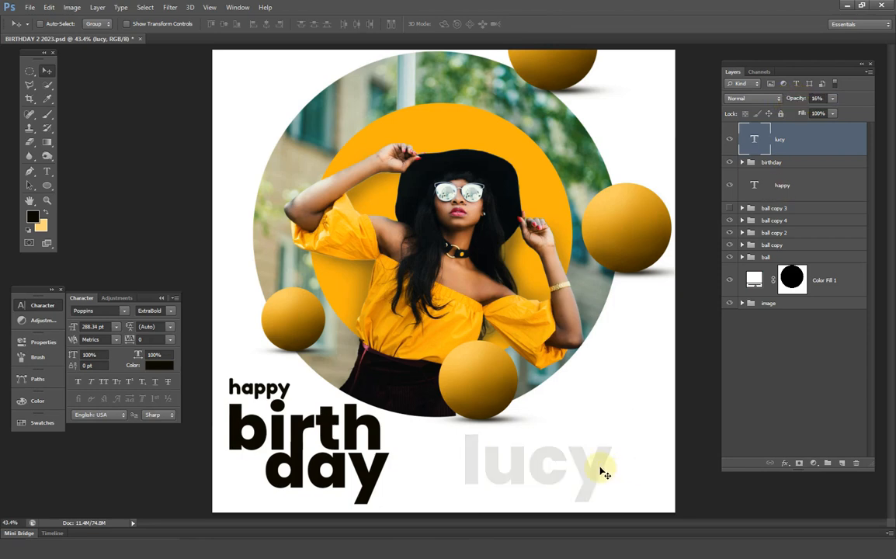
pyautogui.hotkey('ctrl', 't')
pyautogui.moveTo(608, 424); pyautogui.dragTo(643, 406)
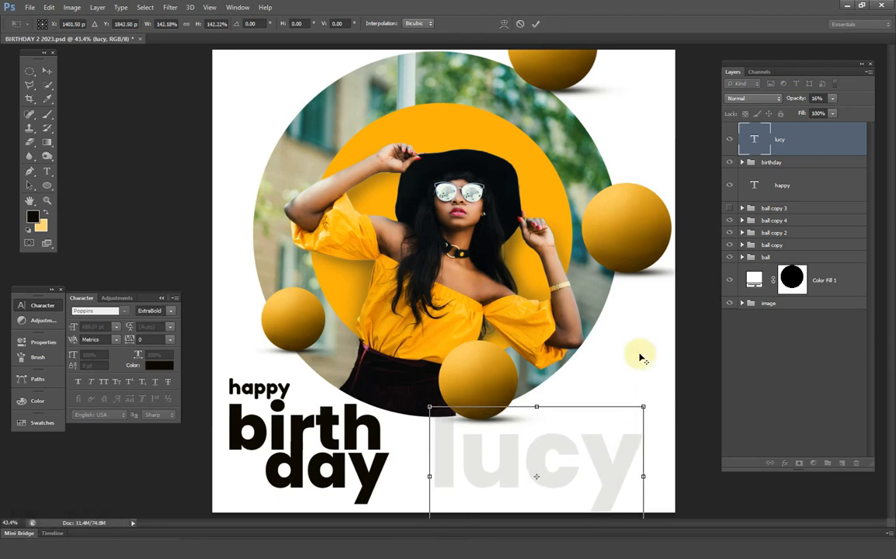
pyautogui.click(535, 23)
pyautogui.press('v')
pyautogui.moveTo(545, 466); pyautogui.dragTo(536, 482)
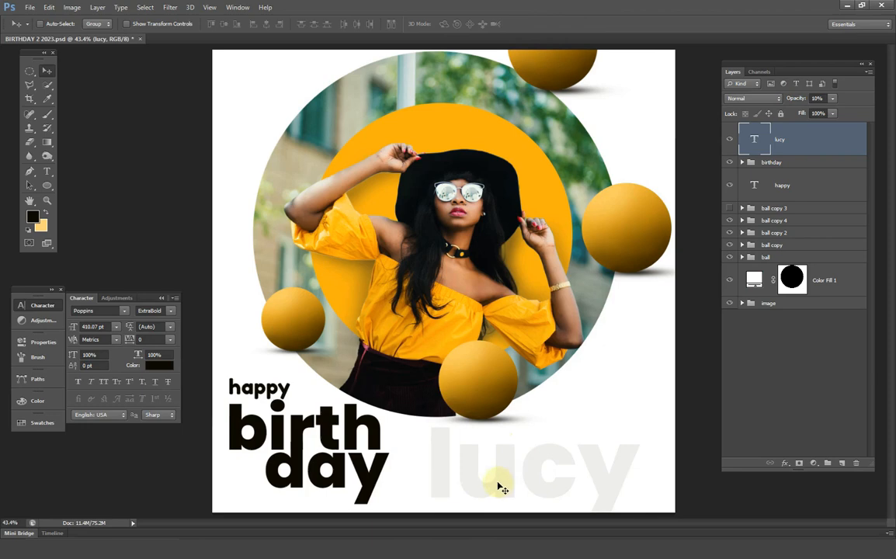
# - Draw a paragraph text box across the faded name and set its font size to 30 pt
pyautogui.scroll(-2, 503, 487)
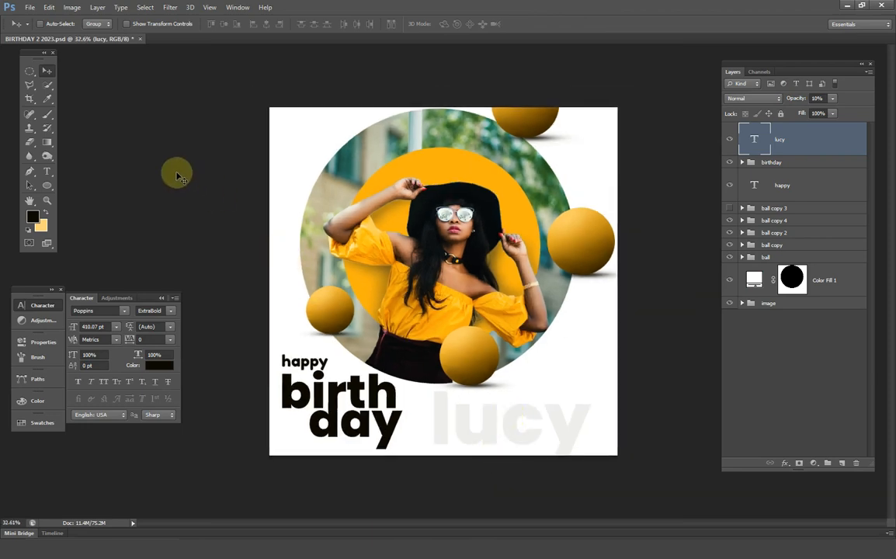
pyautogui.click(46, 171)
pyautogui.click(90, 173)
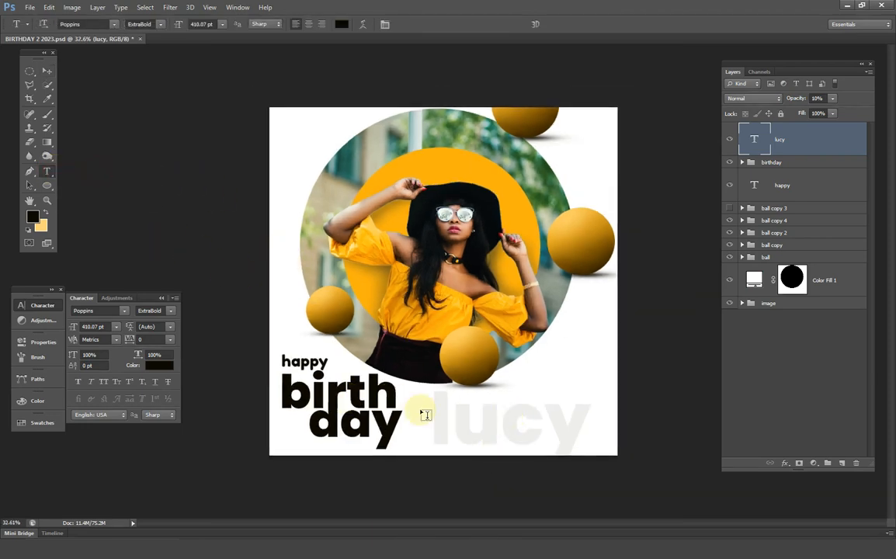
pyautogui.moveTo(426, 406); pyautogui.dragTo(590, 436)
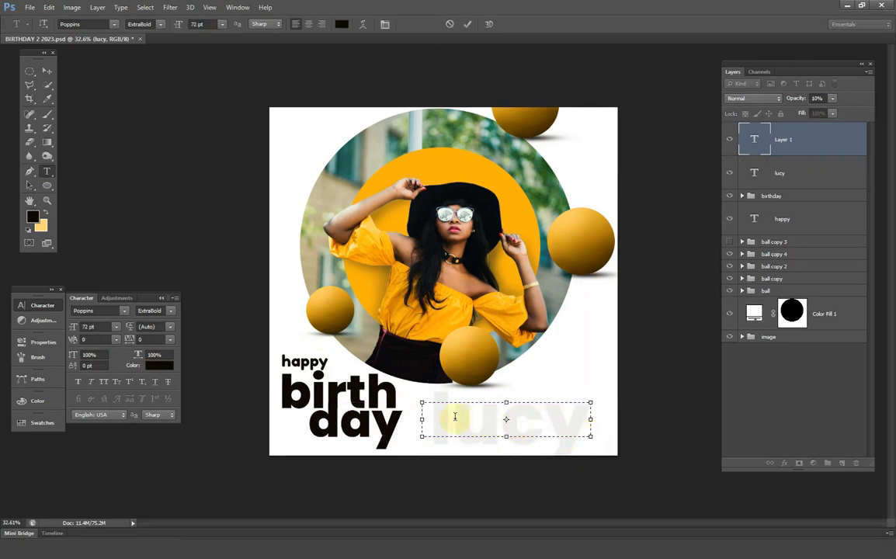
pyautogui.click(117, 329)
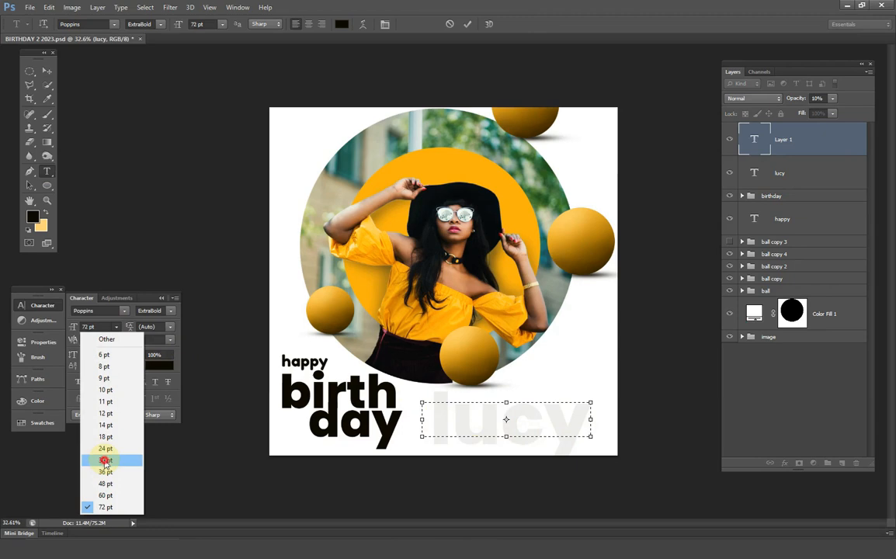
pyautogui.click(106, 461)
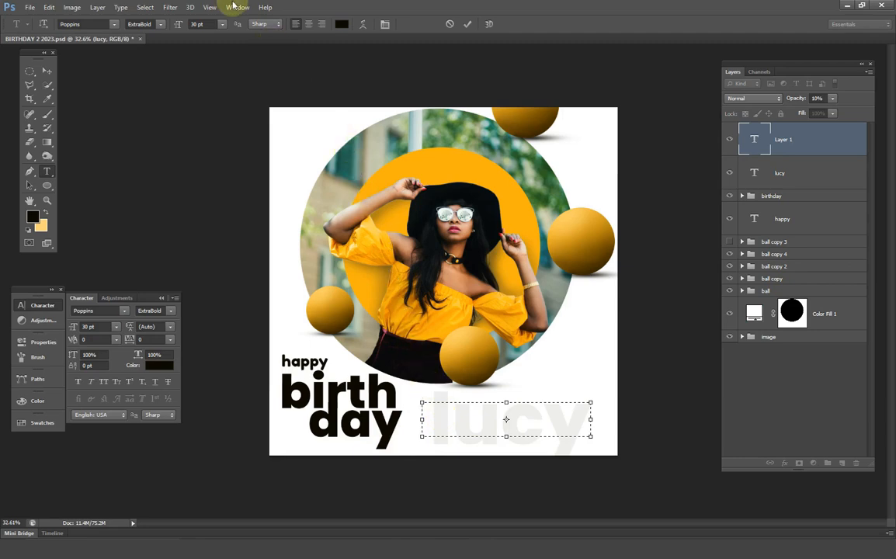
# - Fill the text box with Lorem Ipsum placeholder text and delete the words "This is Photoshop's version of" from its start
pyautogui.click(120, 7)
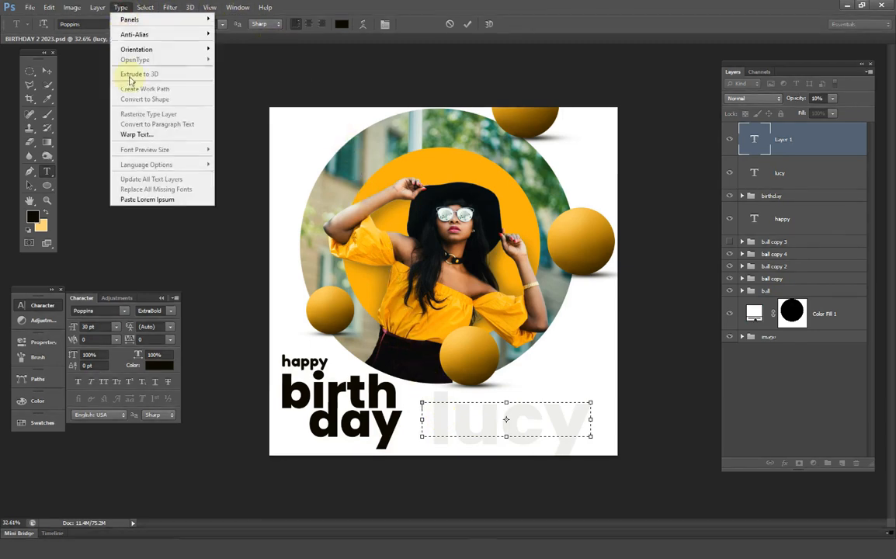
pyautogui.click(167, 201)
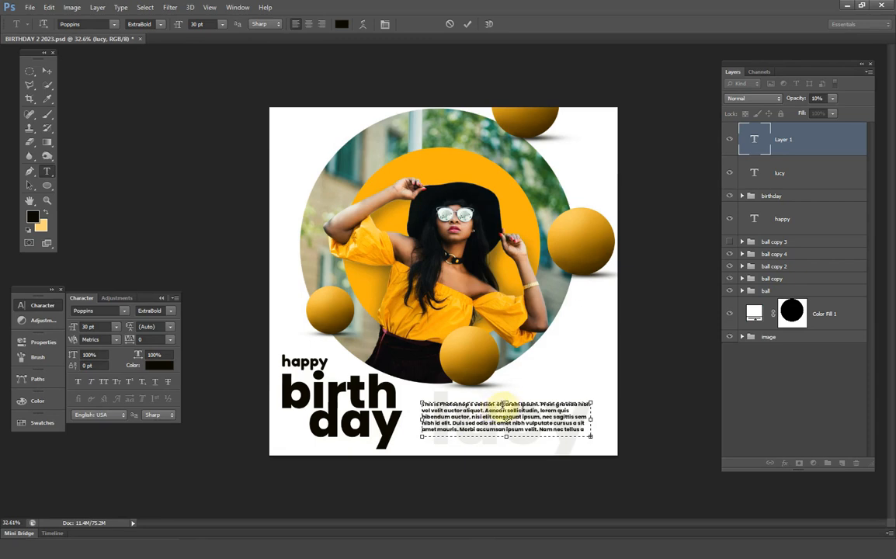
pyautogui.press('BackSpace')
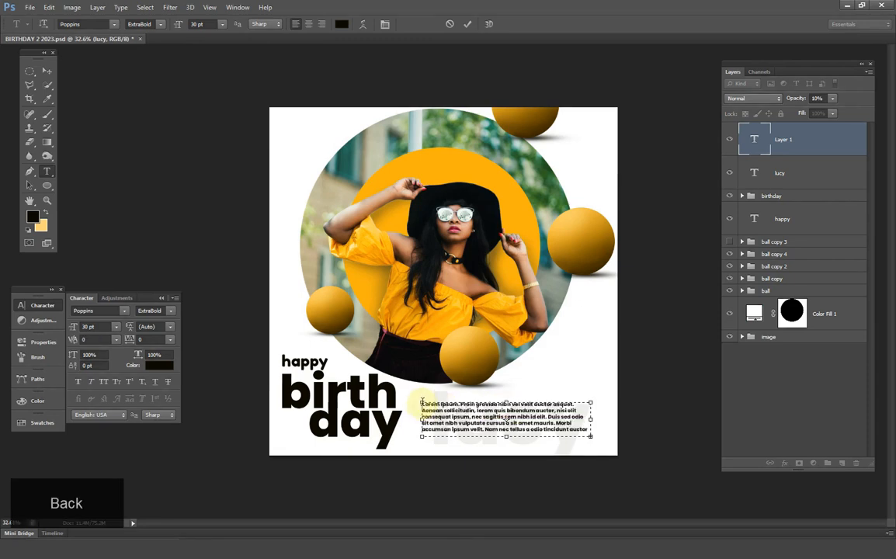
pyautogui.click(468, 24)
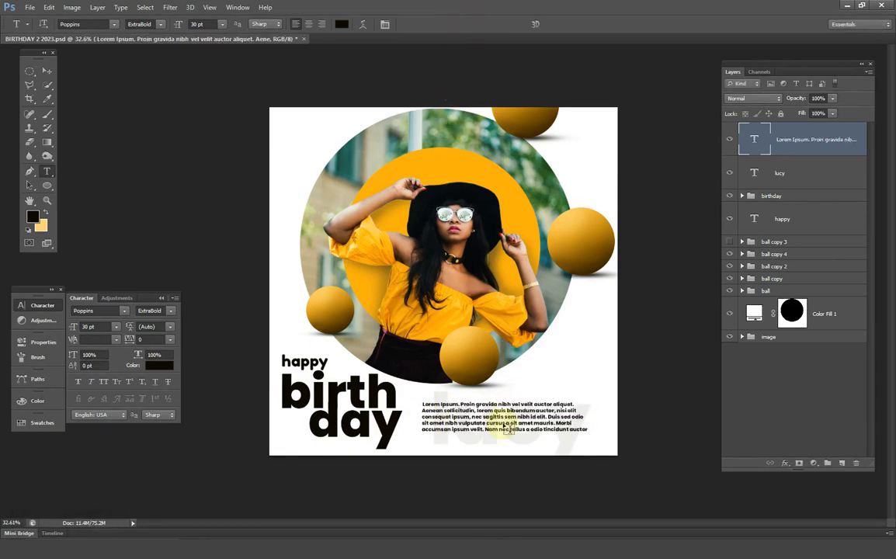
# - Change the placeholder paragraph's font to Arial and nudge the paragraph slightly
pyautogui.scroll(2, 420, 364)
pyautogui.click(48, 70)
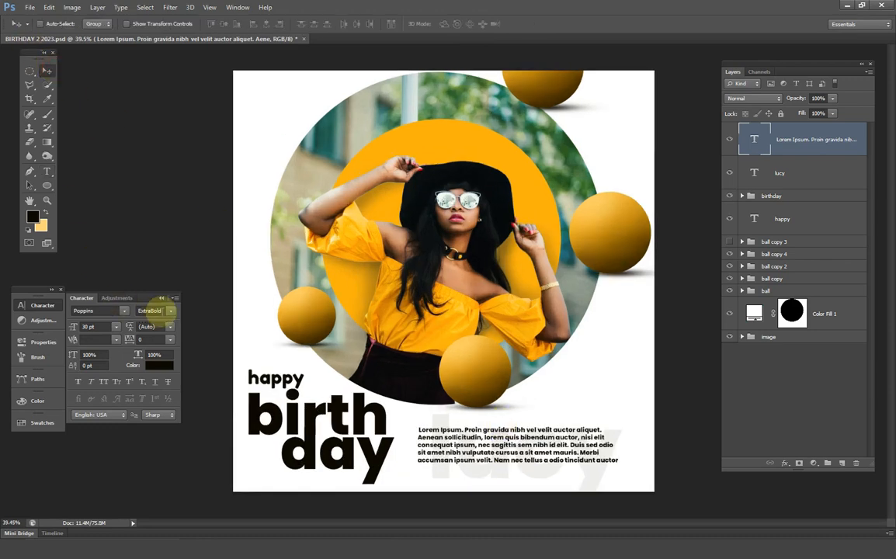
pyautogui.write('R')
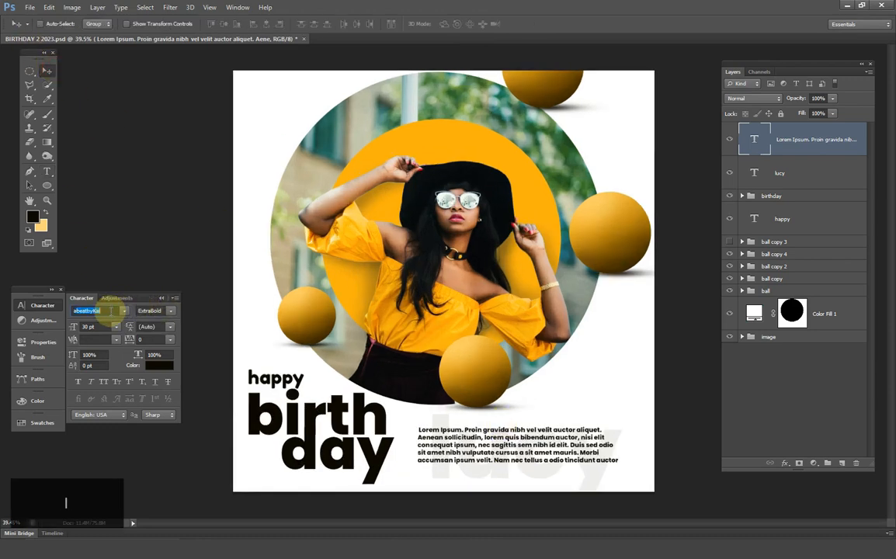
pyautogui.click(125, 313)
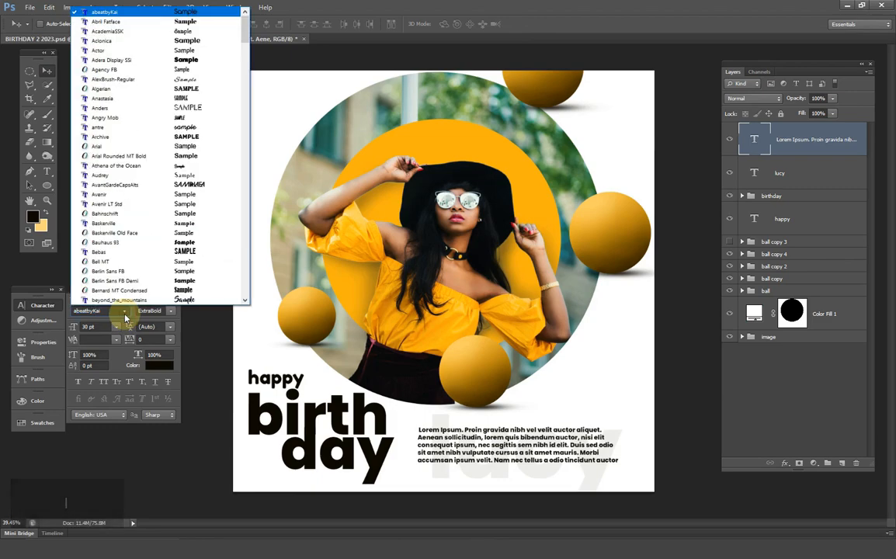
pyautogui.click(97, 146)
pyautogui.moveTo(486, 448); pyautogui.dragTo(487, 451)
# - Enlarge the placeholder paragraph's text box slightly and set all of its text to 36 pt
pyautogui.scroll(2, 487, 453)
pyautogui.click(47, 171)
pyautogui.click(544, 462)
pyautogui.moveTo(657, 441); pyautogui.dragTo(669, 434)
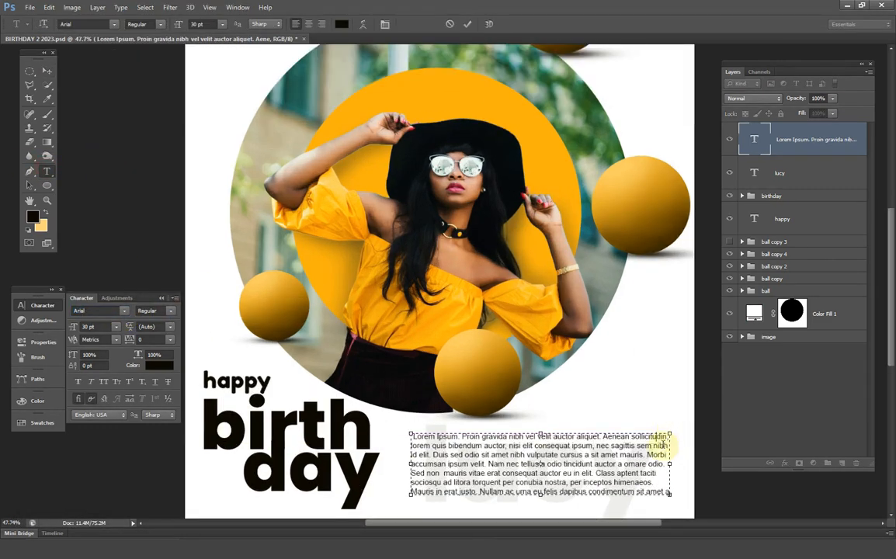
pyautogui.hotkey('ctrl', 'a')
pyautogui.click(116, 327)
pyautogui.click(112, 473)
pyautogui.click(467, 24)
# - Delete the leading space at the start of the placeholder paragraph and commit the text
pyautogui.click(413, 437)
pyautogui.press('BackSpace')
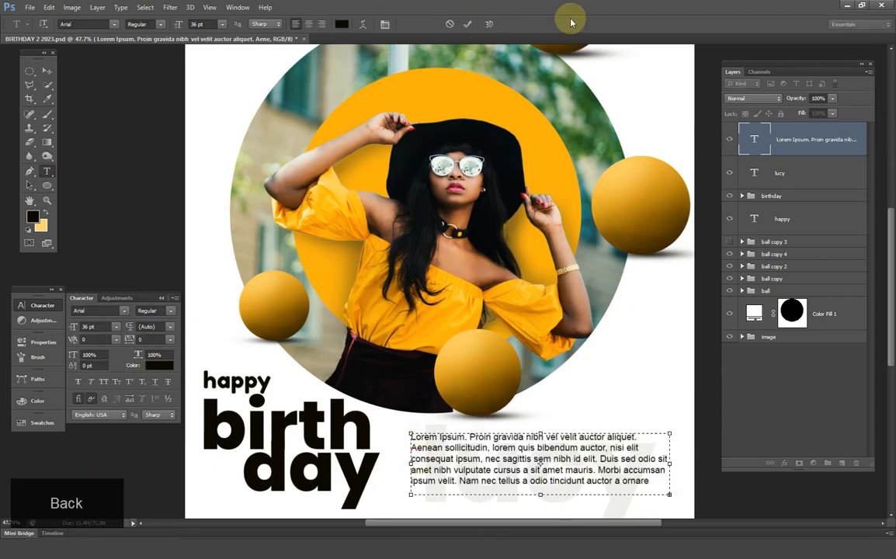
pyautogui.click(46, 71)
pyautogui.scroll(-2, 533, 471)
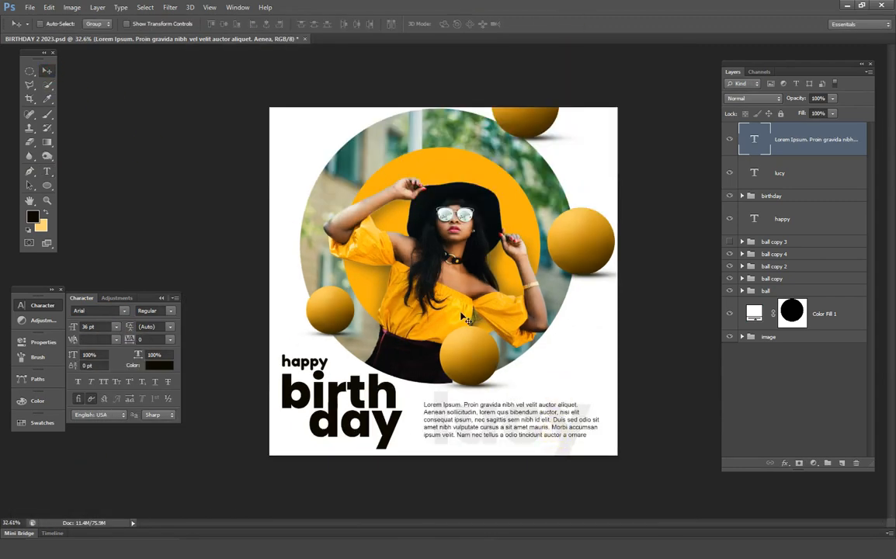
# - Recolour the base ellipse of the top sphere in the "ball copy 4" group to light grey and copy its colour code
pyautogui.scroll(2, 464, 319)
pyautogui.click(742, 254)
pyautogui.doubleClick(768, 341)
pyautogui.doubleClick(844, 527)
pyautogui.rightClick(830, 527)
pyautogui.click(784, 415)
pyautogui.click(881, 376)
pyautogui.click(741, 254)
# - Apply the copied light grey colour code to the base ellipse in the "ball copy 2" group
pyautogui.click(742, 266)
pyautogui.doubleClick(769, 356)
pyautogui.rightClick(830, 527)
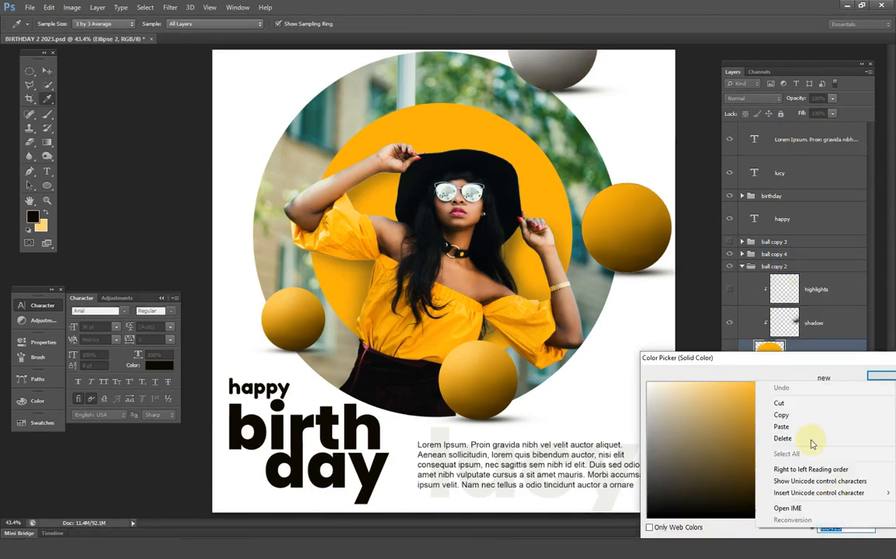
pyautogui.click(781, 426)
pyautogui.click(881, 376)
pyautogui.click(741, 267)
# - Apply the copied light grey colour code to the base ellipse in the "ball copy" group
pyautogui.click(742, 279)
pyautogui.doubleClick(769, 368)
pyautogui.rightClick(830, 527)
pyautogui.click(781, 426)
pyautogui.click(881, 376)
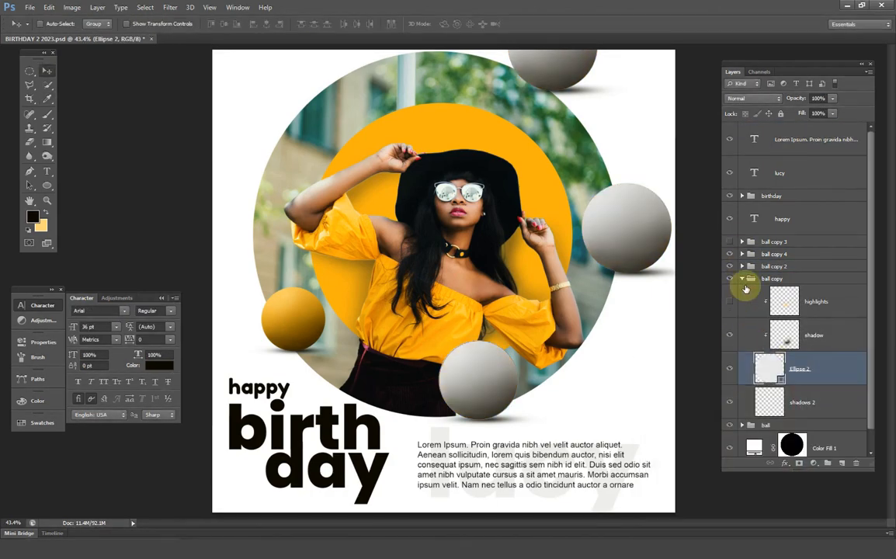
pyautogui.click(741, 279)
# - Apply the copied light grey colour code to the base ellipse of the small sphere in the "ball" group
pyautogui.click(741, 291)
pyautogui.doubleClick(769, 381)
pyautogui.rightClick(830, 527)
pyautogui.click(781, 426)
pyautogui.click(881, 376)
pyautogui.click(742, 291)
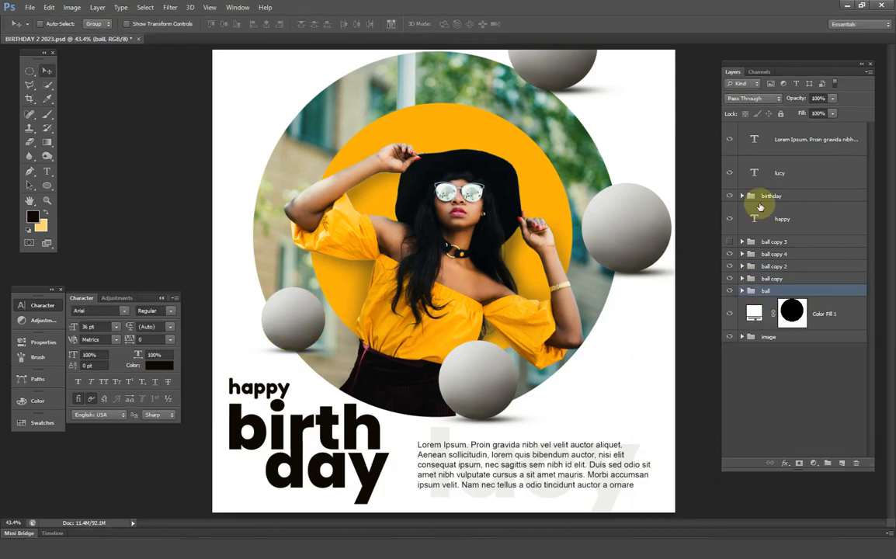
# - Add a solid colour fill clipped to the "birthday" group, using the orange sampled from the circle behind the woman
pyautogui.click(785, 198)
pyautogui.click(814, 463)
pyautogui.click(777, 227)
pyautogui.click(774, 383)
pyautogui.click(881, 376)
pyautogui.rightClick(825, 206)
pyautogui.click(730, 264)
pyautogui.doubleClick(767, 206)
pyautogui.click(545, 183)
pyautogui.click(881, 375)
# - Select the "birthday" group and the "happy" layer and scale them up slightly together
pyautogui.click(804, 230)
pyautogui.keyDown('shift'); pyautogui.click(801, 245); pyautogui.keyUp('shift')
pyautogui.hotkey('ctrl', 't')
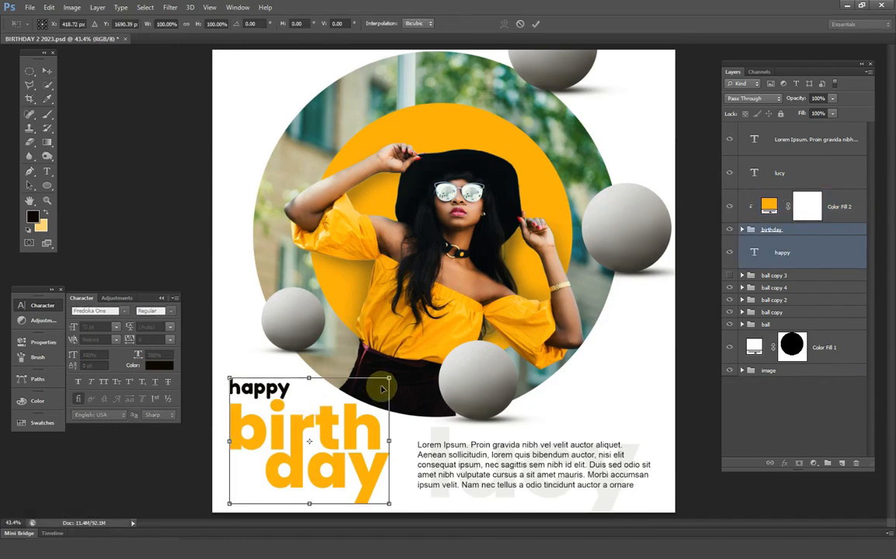
pyautogui.moveTo(388, 378); pyautogui.dragTo(394, 374)
pyautogui.click(535, 24)
pyautogui.scroll(-3, 384, 426)
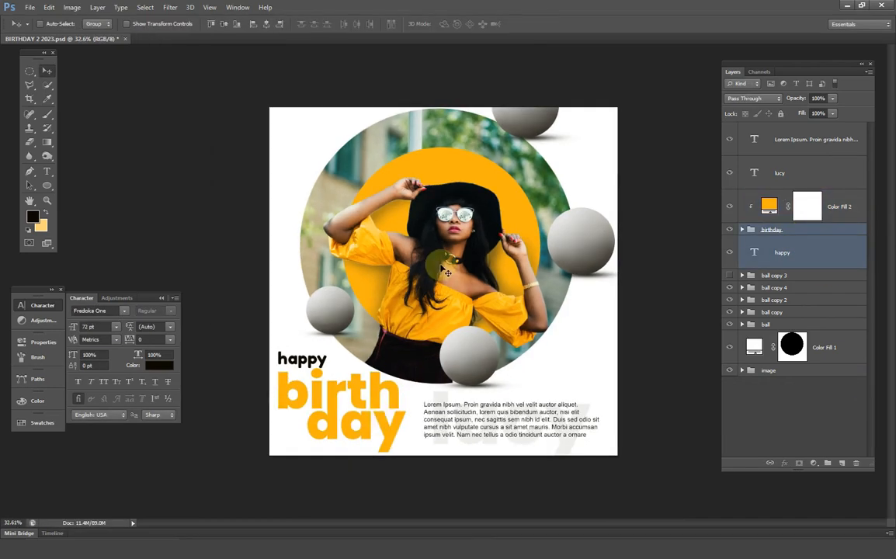
pyautogui.scroll(1, 447, 272)
# - Add the text "+1" in 72 pt Poppins ExtraBold in the upper-left white corner of the canvas
pyautogui.click(800, 138)
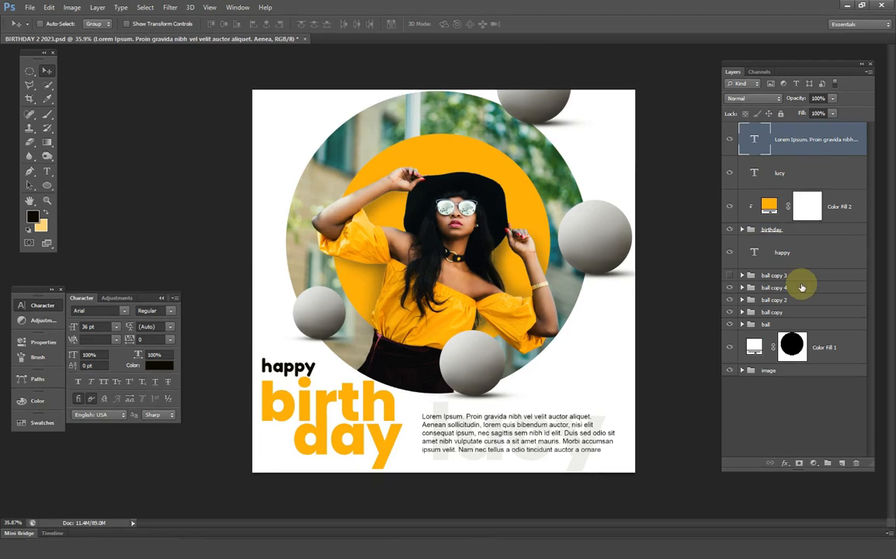
pyautogui.click(806, 173)
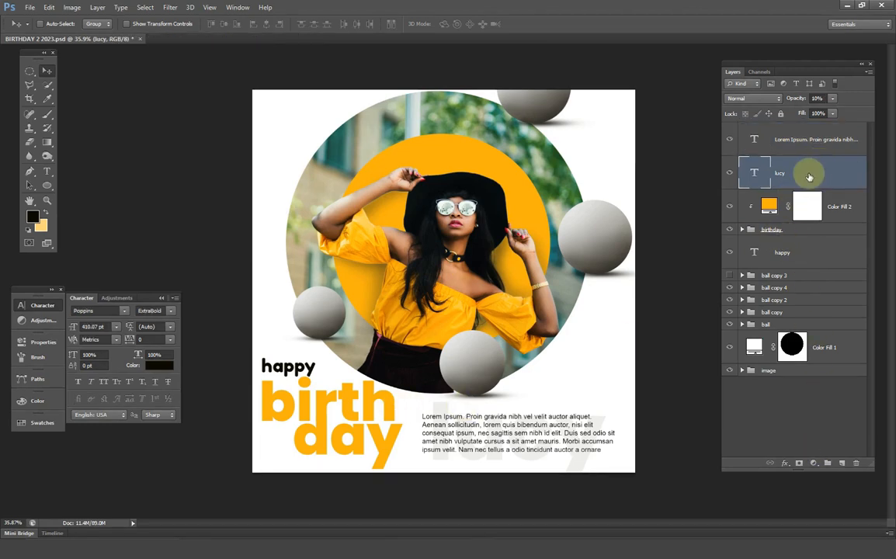
pyautogui.click(48, 172)
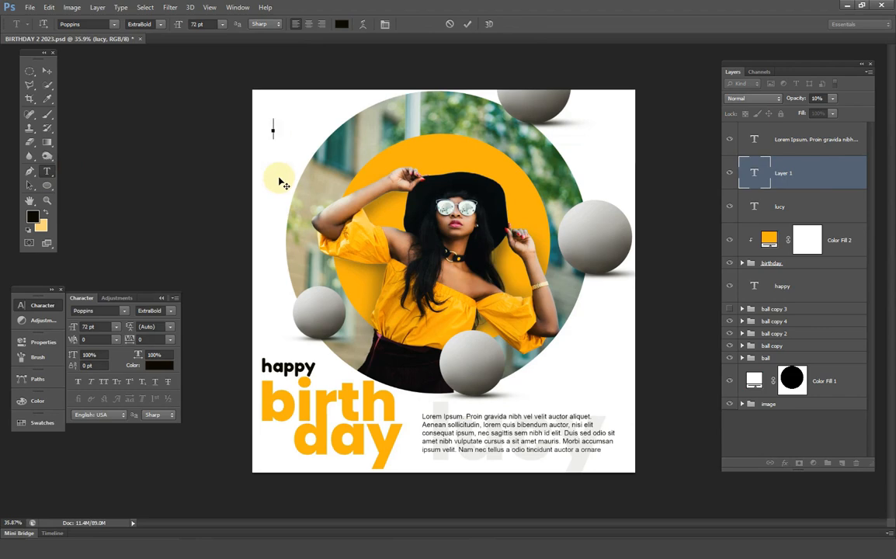
pyautogui.write('+')
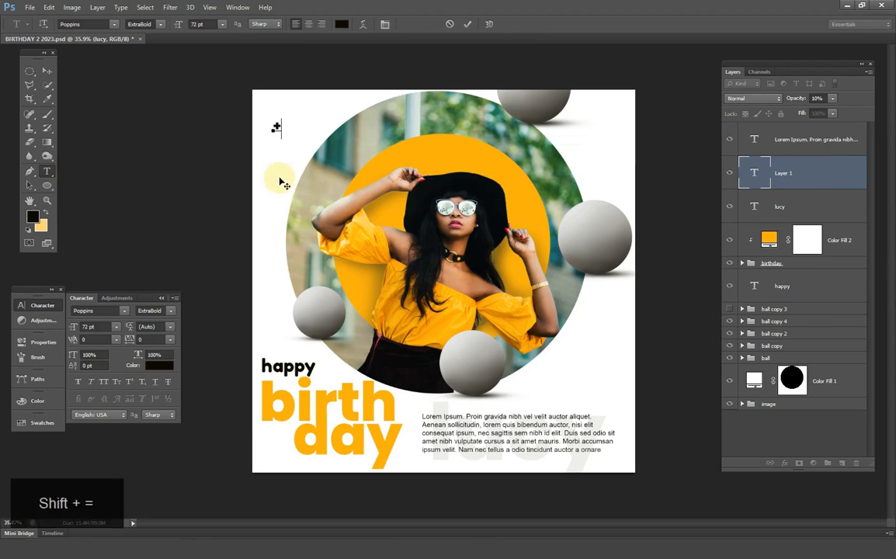
pyautogui.write('1')
pyautogui.hotkey('ctrl', 'Return')
# - Enlarge the "+1" text so it fills the white corner beside the circular photo
pyautogui.press('v')
pyautogui.hotkey('ctrl', 't')
pyautogui.moveTo(286, 137); pyautogui.dragTo(332, 168)
pyautogui.press('Return')
# - Add the text "today" in 72 pt Poppins ExtraBold below "+1"
pyautogui.scroll(1, 316, 124)
pyautogui.click(46, 171)
pyautogui.click(239, 163)
pyautogui.write('today')
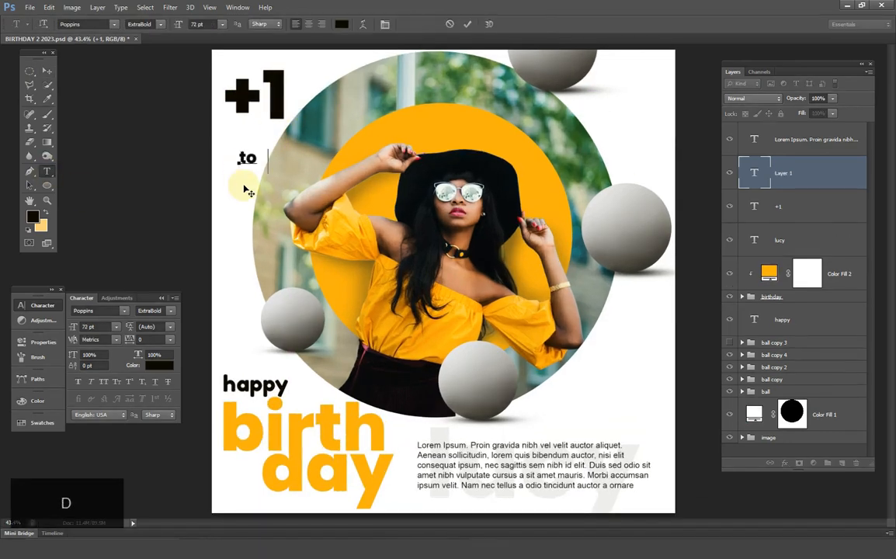
pyautogui.hotkey('ctrl', 'Return')
pyautogui.press('v')
# - Change the text colour of "today" to white
pyautogui.click(159, 367)
pyautogui.click(650, 385)
pyautogui.press('Return')
# - Move "+1" and "today" inward toward the photo so that "today" sits just below the "1"
pyautogui.moveTo(278, 159); pyautogui.dragTo(314, 160)
pyautogui.moveTo(279, 103); pyautogui.dragTo(306, 132)
pyautogui.scroll(1, 301, 118)
pyautogui.click(780, 174)
pyautogui.moveTo(323, 170); pyautogui.dragTo(332, 159)
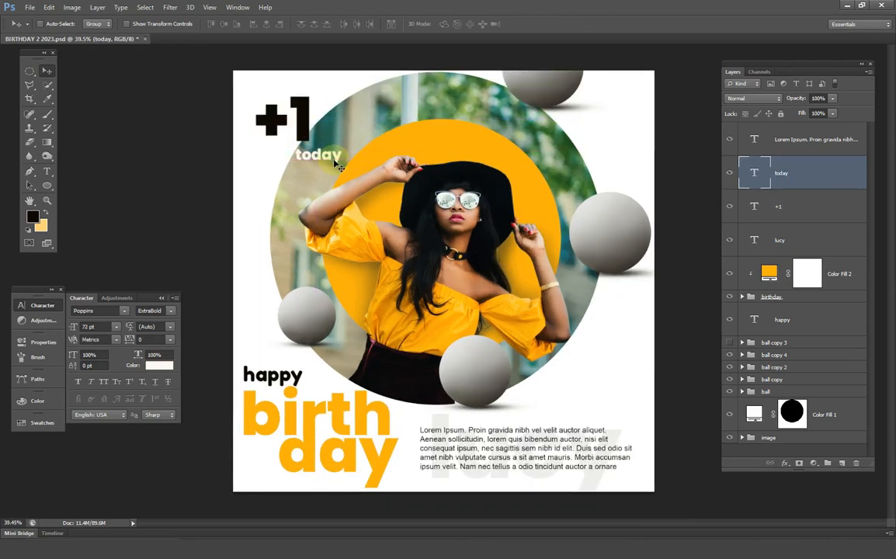
# - Rotate "today" 90° clockwise, scale it down to about 47.6 pt and fit it inside the stem of the "1"
pyautogui.hotkey('ctrl', 't')
pyautogui.rightClick(336, 168)
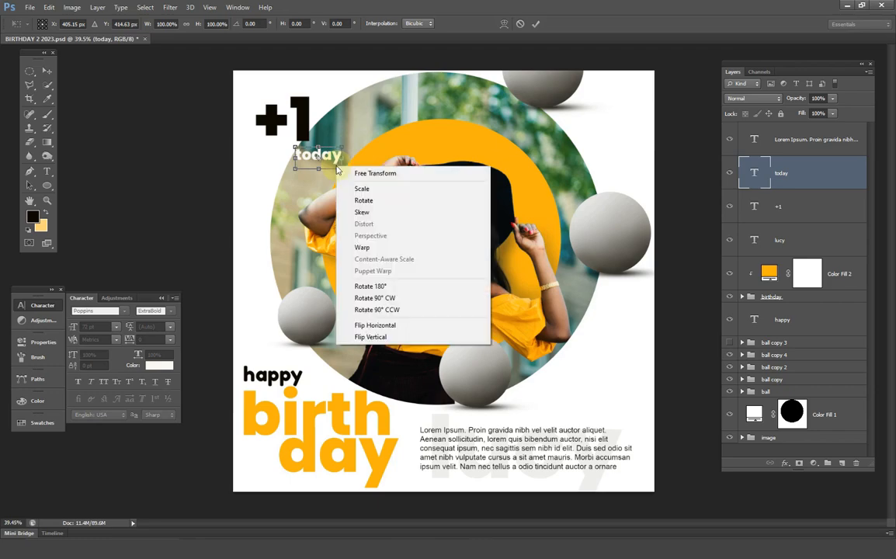
pyautogui.click(375, 297)
pyautogui.scroll(2, 307, 136)
pyautogui.moveTo(307, 136); pyautogui.dragTo(285, 101)
pyautogui.click(536, 24)
# - Set the font weight of "today" to SemiBold
pyautogui.scroll(1, 269, 99)
pyautogui.click(150, 310)
pyautogui.click(159, 394)
pyautogui.scroll(1, 305, 113)
pyautogui.scroll(-2, 305, 112)
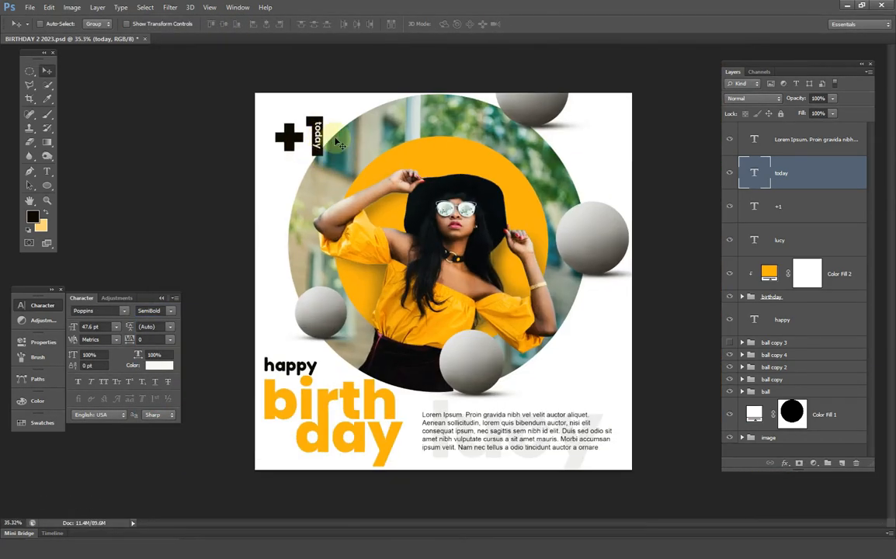
# - Select the "+1" and "today" layers and nudge them slightly together
pyautogui.click(781, 208)
pyautogui.keyDown('ctrl'); pyautogui.click(791, 179); pyautogui.keyUp('ctrl')
pyautogui.moveTo(321, 141); pyautogui.dragTo(319, 137)
# - Change the text colour of "+1" to a dark grey
pyautogui.click(776, 204)
pyautogui.click(159, 365)
pyautogui.moveTo(651, 451); pyautogui.dragTo(642, 481)
pyautogui.click(881, 375)
# - Select "+1" and "today" together, resize them slightly and reposition them near the photo's upper-left edge
pyautogui.keyDown('ctrl'); pyautogui.click(810, 175); pyautogui.keyUp('ctrl')
pyautogui.hotkey('ctrl', 't')
pyautogui.moveTo(272, 112); pyautogui.dragTo(276, 116)
pyautogui.press('Return')
pyautogui.moveTo(305, 152); pyautogui.dragTo(293, 161)
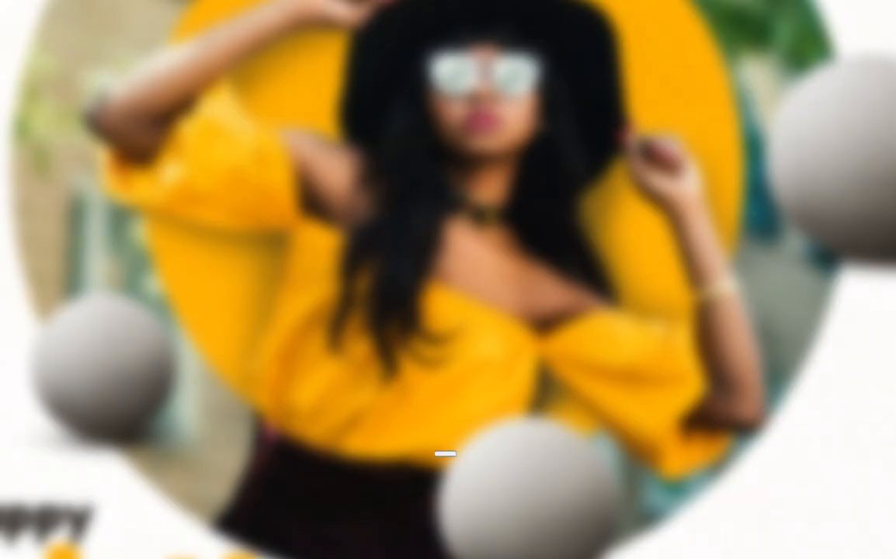